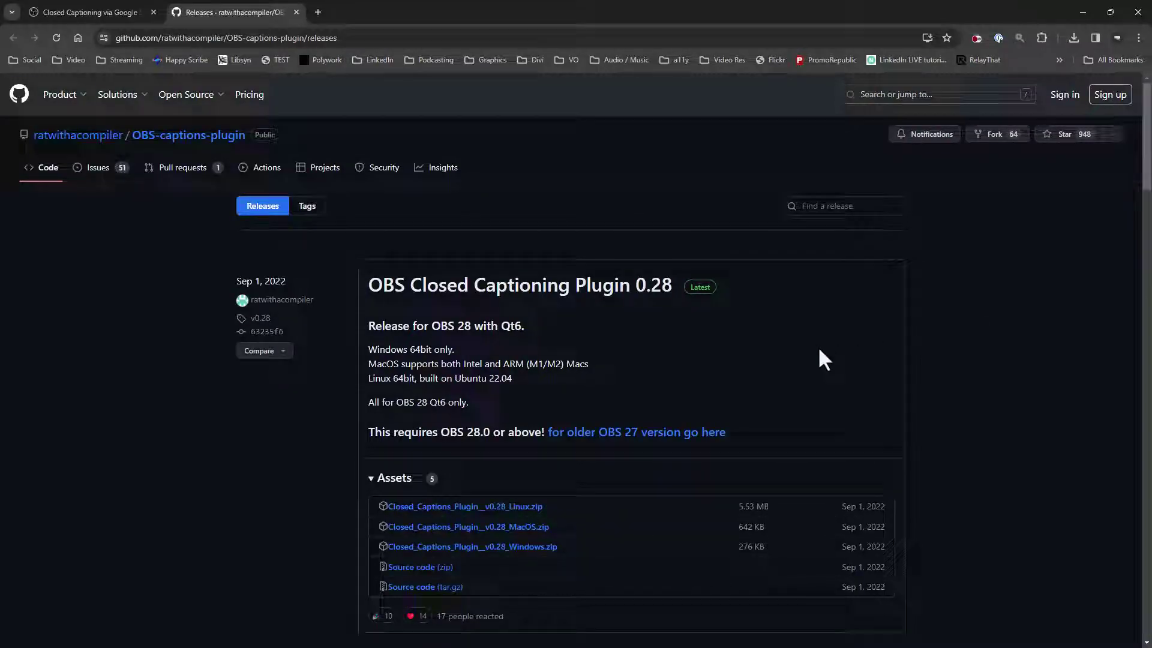
Step: Review the v0.28 release downloads, then switch to the zip's obs-plugins\64bit folder
{"action": "scroll", "coordinate": [816, 351], "scroll_direction": "down", "scroll_amount": 1}
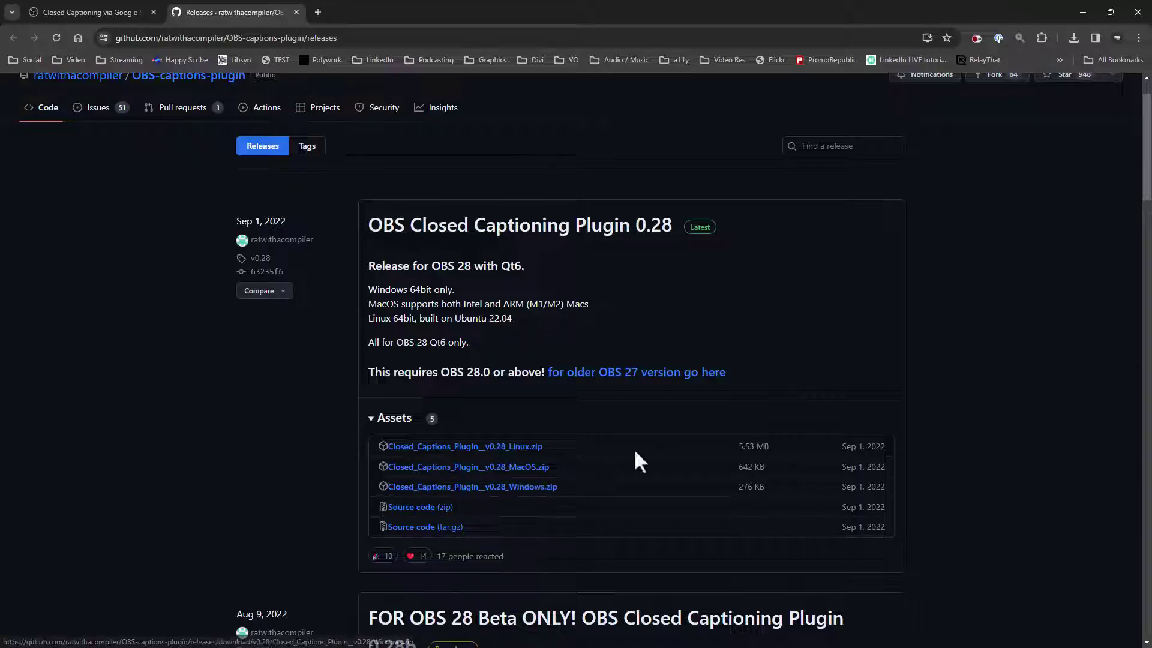
{"action": "scroll", "coordinate": [899, 359], "scroll_direction": "up", "scroll_amount": 1}
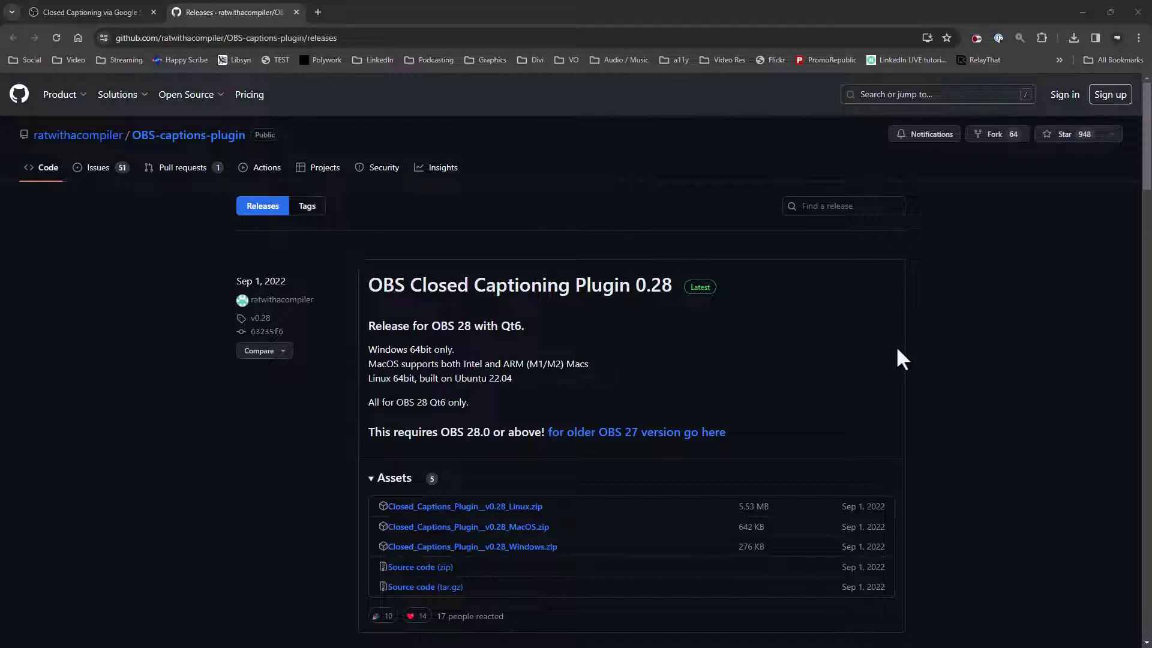
{"action": "key", "text": "alt+Tab"}
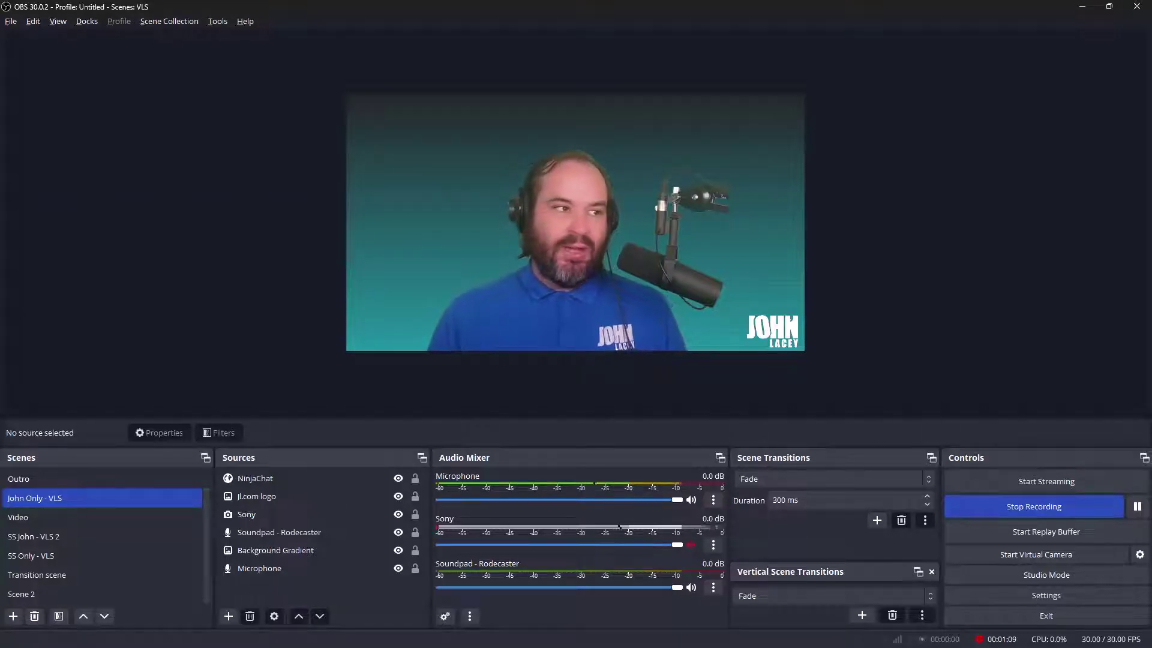
Step: Open the Cloud Closed Captions preview maximized and toggle Captioning Enabled off and back on
{"action": "left_click", "coordinate": [217, 22]}
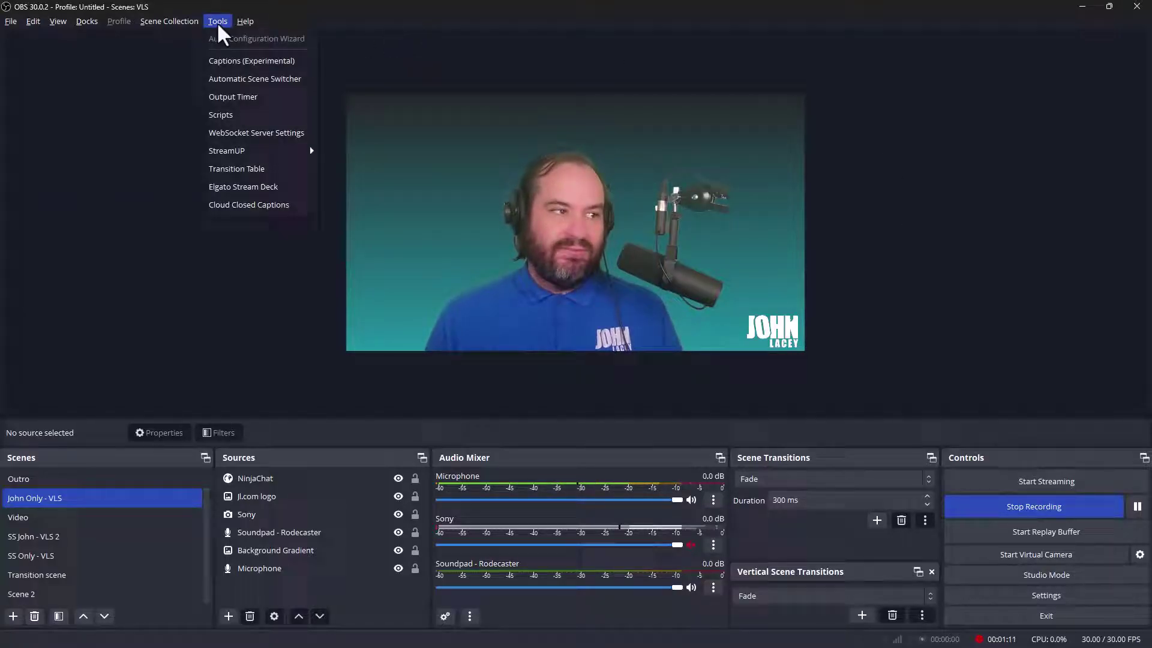
{"action": "left_click", "coordinate": [303, 205]}
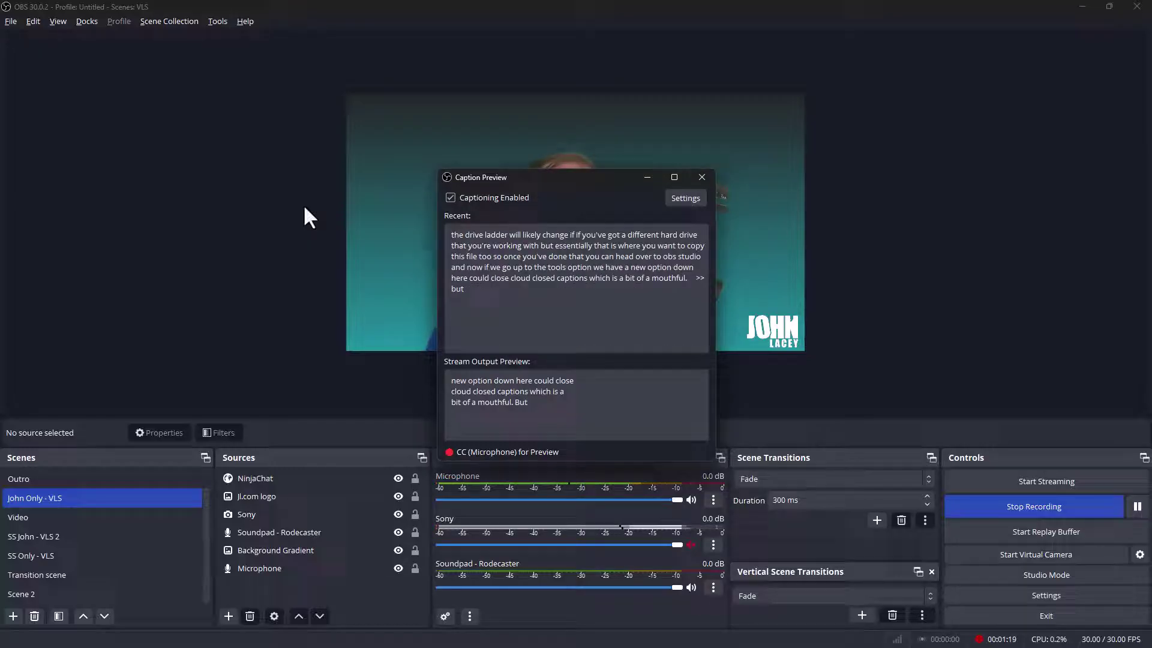
{"action": "left_click", "coordinate": [674, 177]}
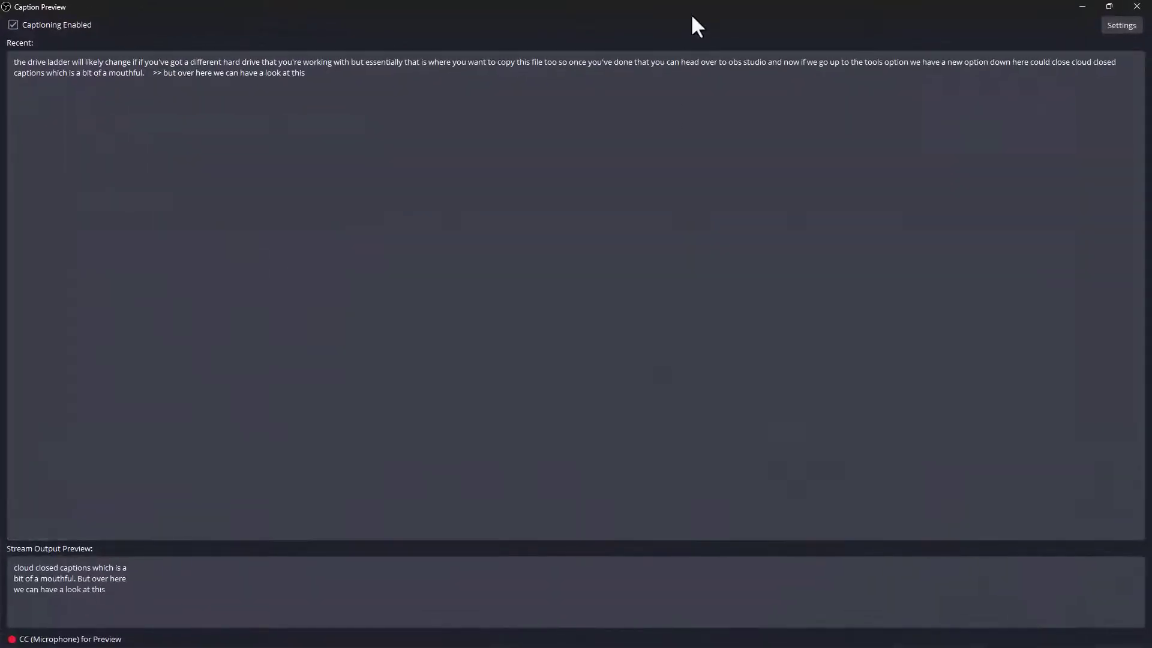
{"action": "left_click", "coordinate": [28, 25]}
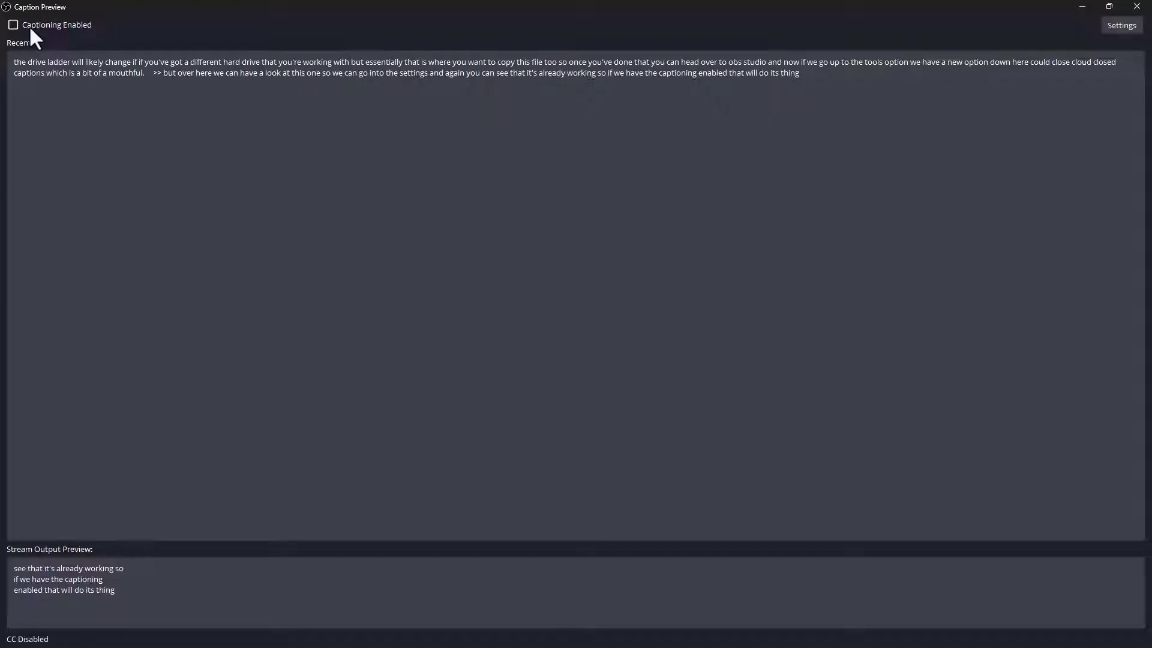
{"action": "left_click", "coordinate": [30, 29]}
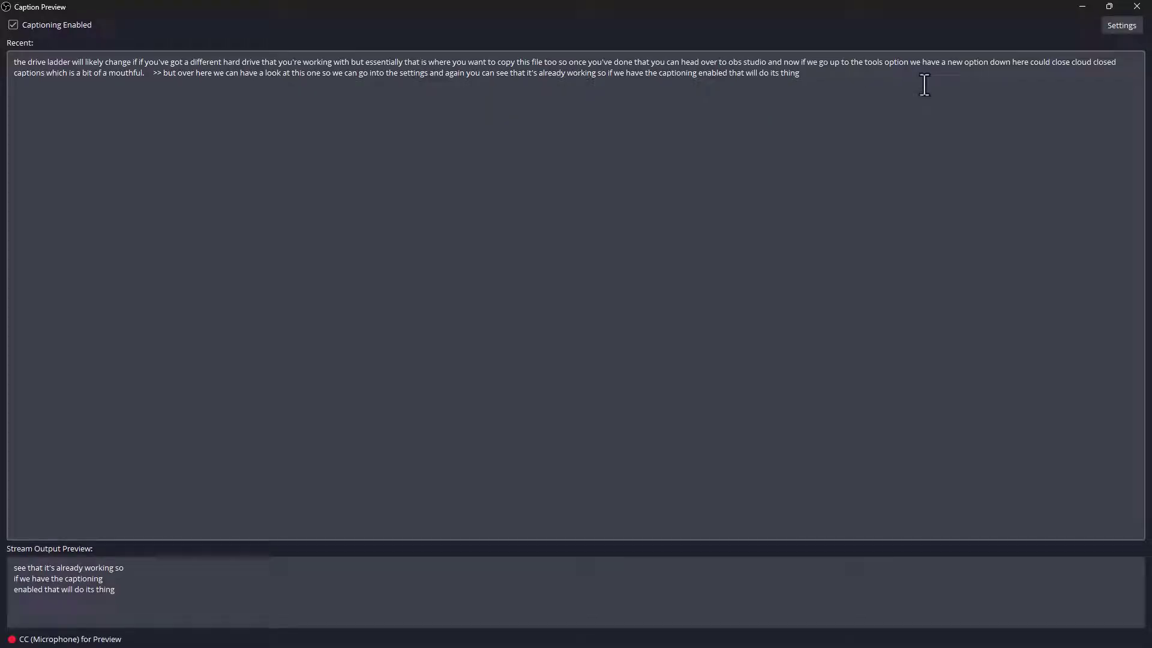
Step: Keep Microphone as caption source and normal capitalization, check Transcripts options, then close the preview
{"action": "left_click", "coordinate": [1120, 25]}
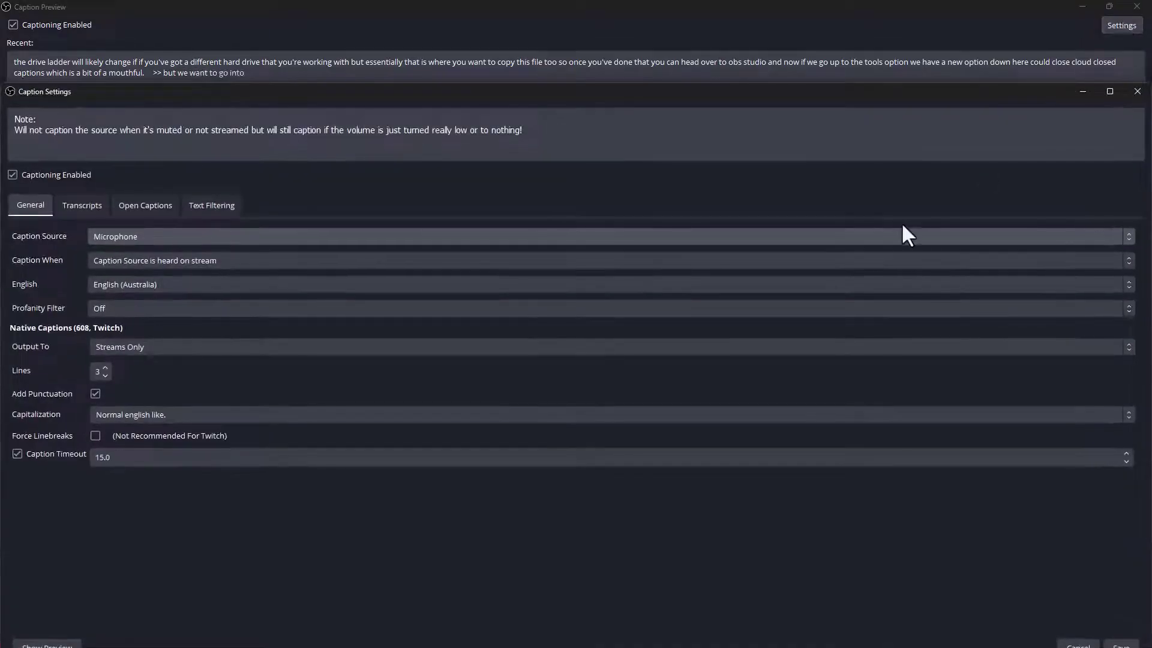
{"action": "left_click", "coordinate": [351, 238]}
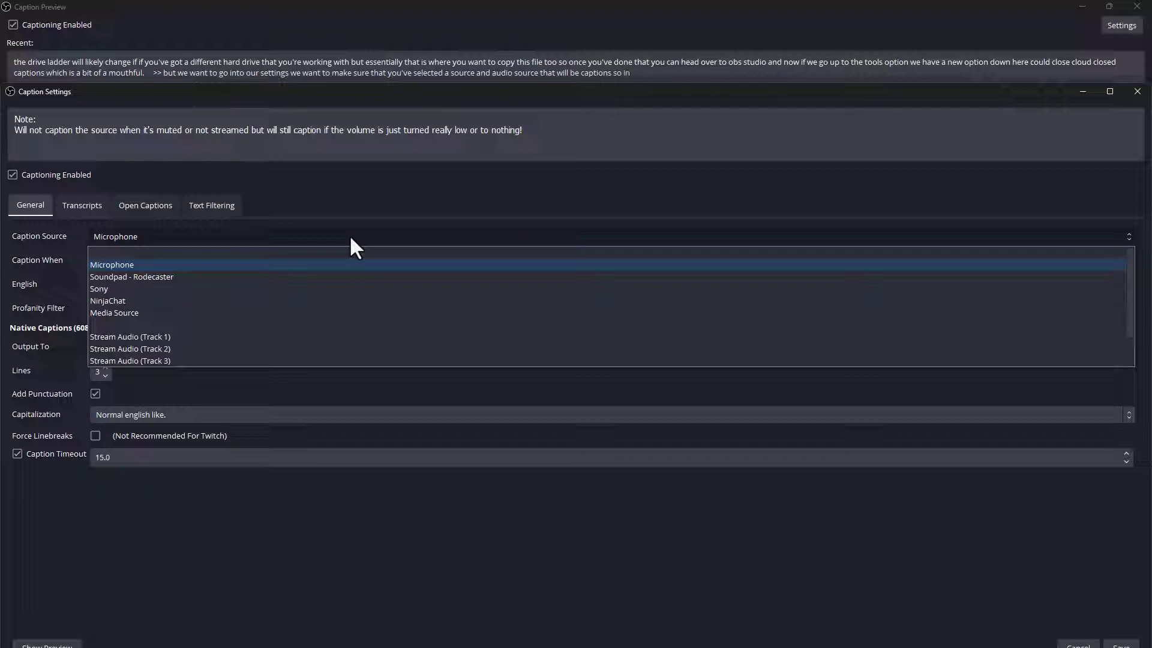
{"action": "left_click", "coordinate": [351, 239]}
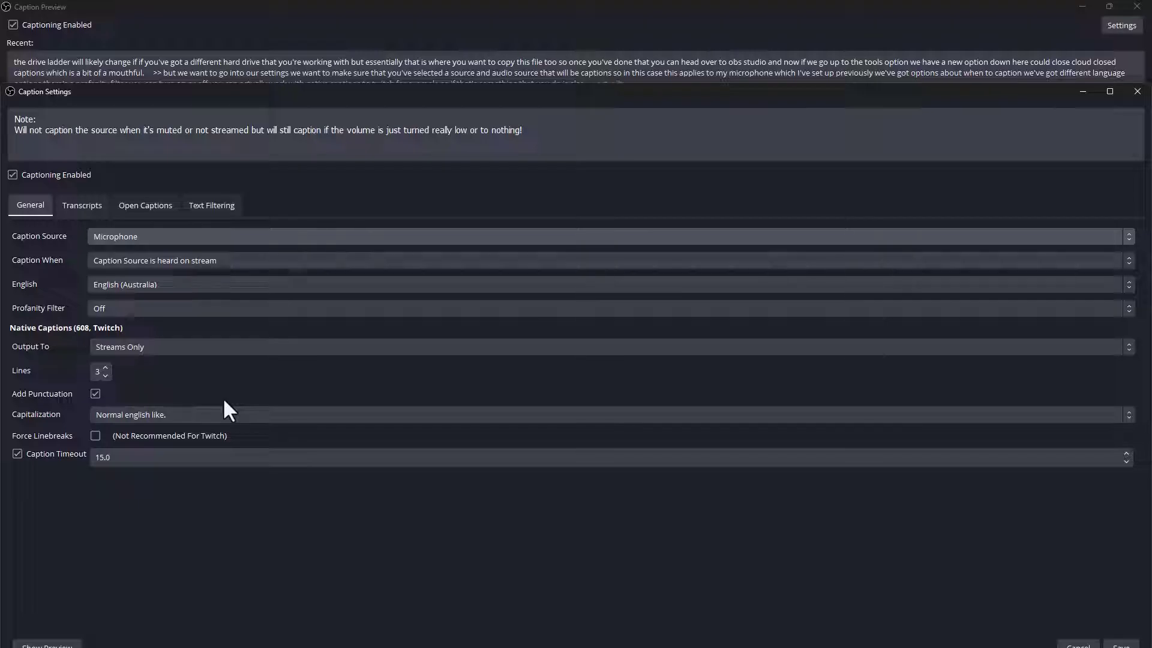
{"action": "left_click", "coordinate": [228, 415]}
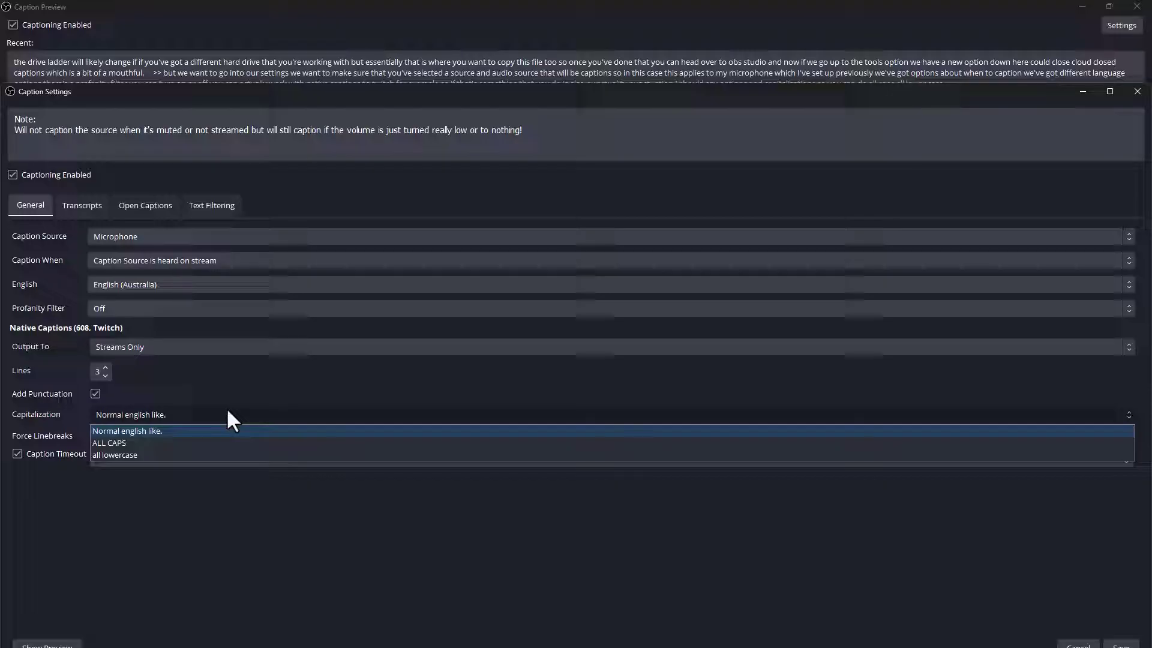
{"action": "left_click", "coordinate": [227, 411]}
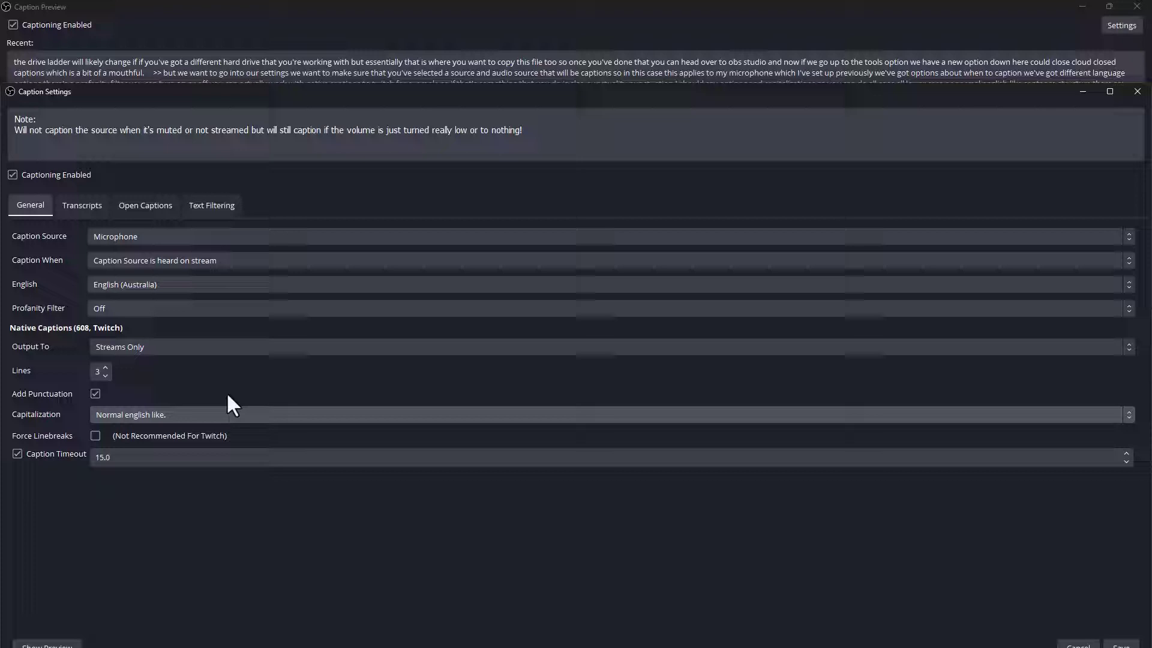
{"action": "left_click", "coordinate": [80, 214]}
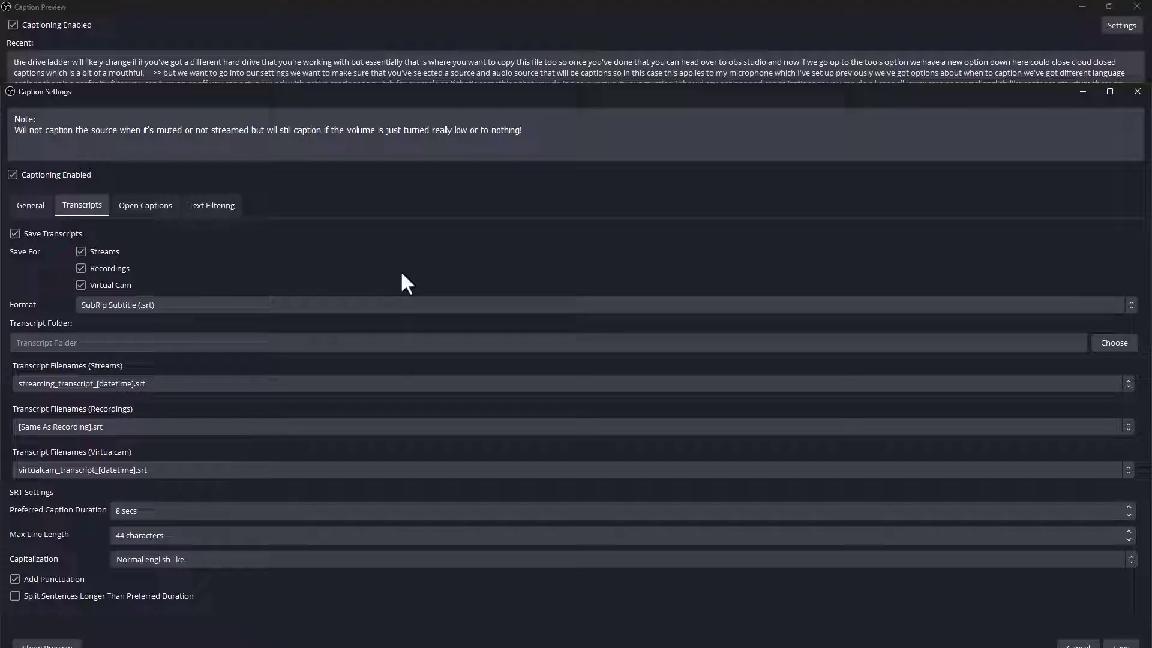
{"action": "left_click", "coordinate": [1137, 7]}
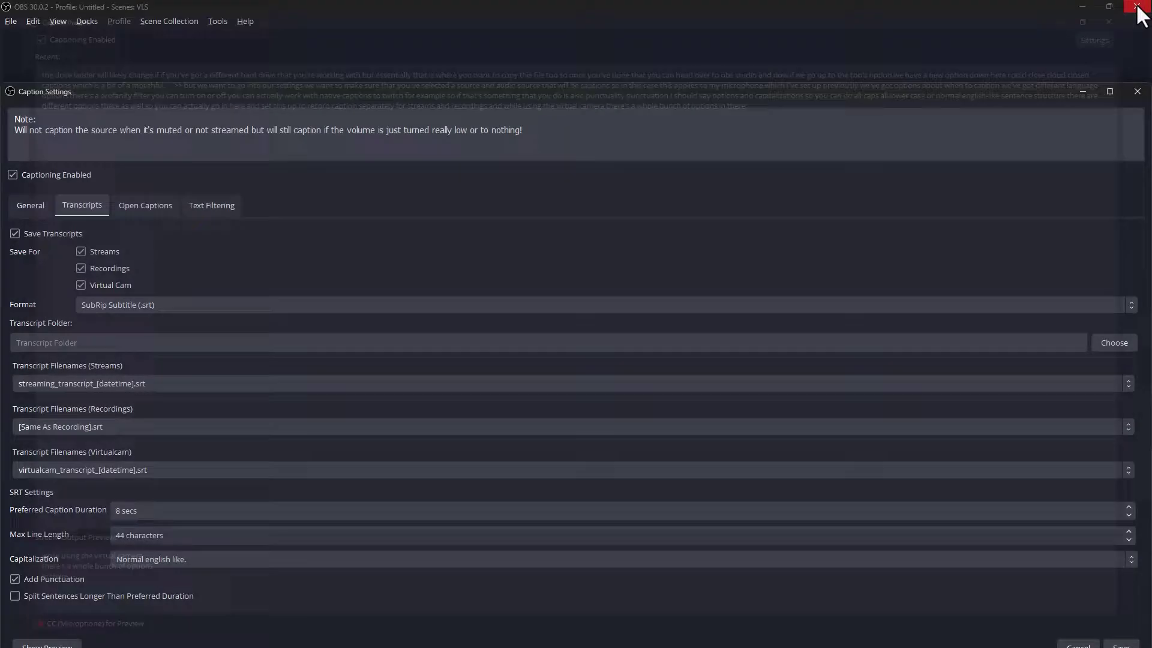
Step: Close Caption Settings and add the Captions dock, dragging it out as a floating panel
{"action": "left_click", "coordinate": [1137, 92]}
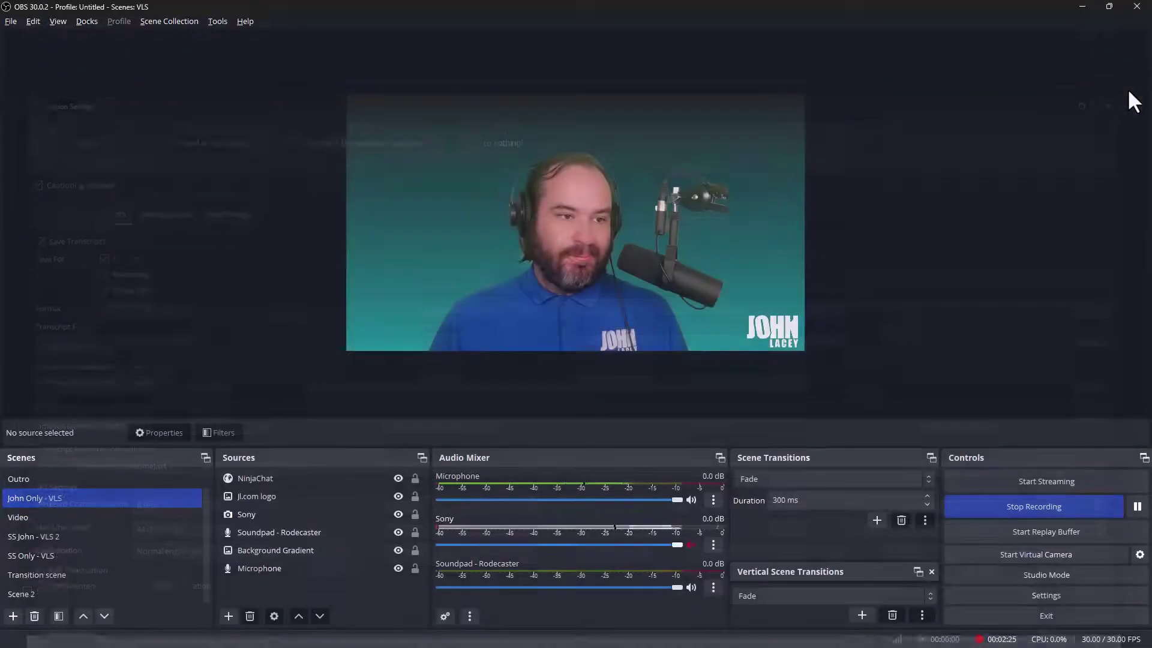
{"action": "left_click", "coordinate": [87, 21]}
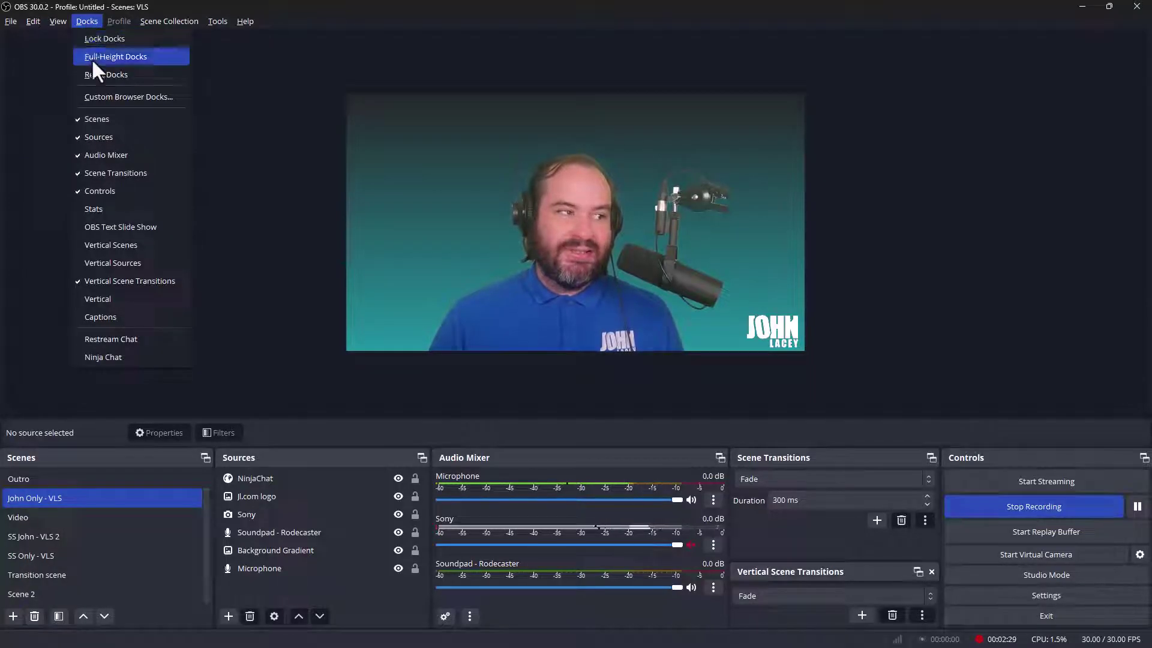
{"action": "left_click", "coordinate": [135, 318]}
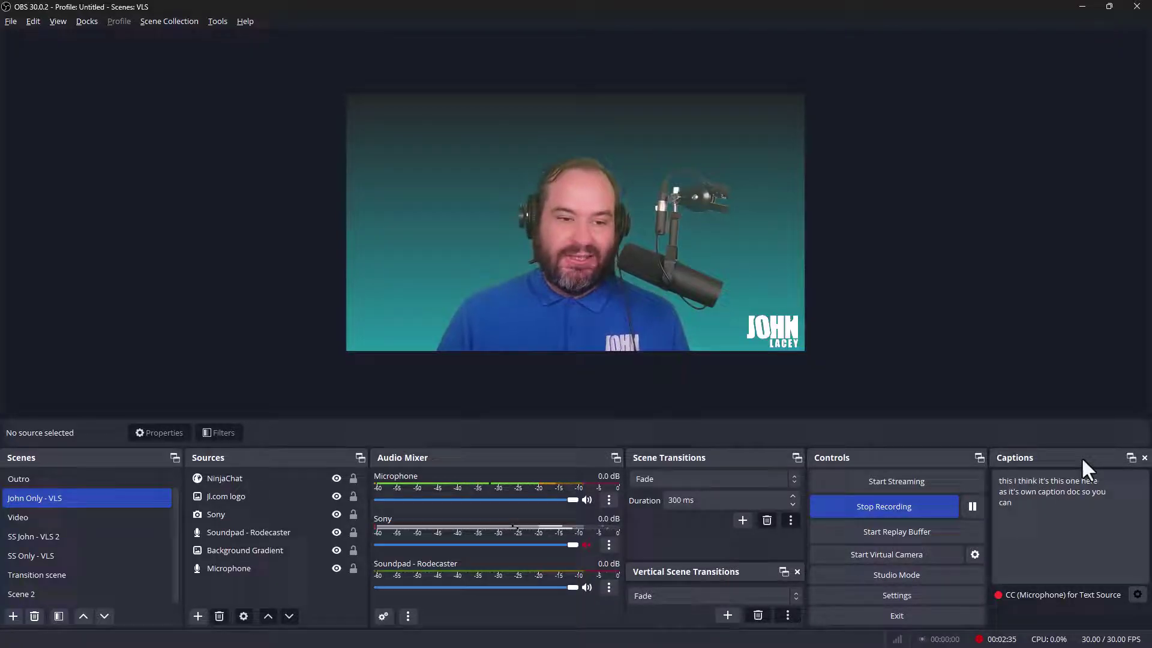
{"action": "left_click_drag", "start_coordinate": [1081, 457], "coordinate": [1121, 218]}
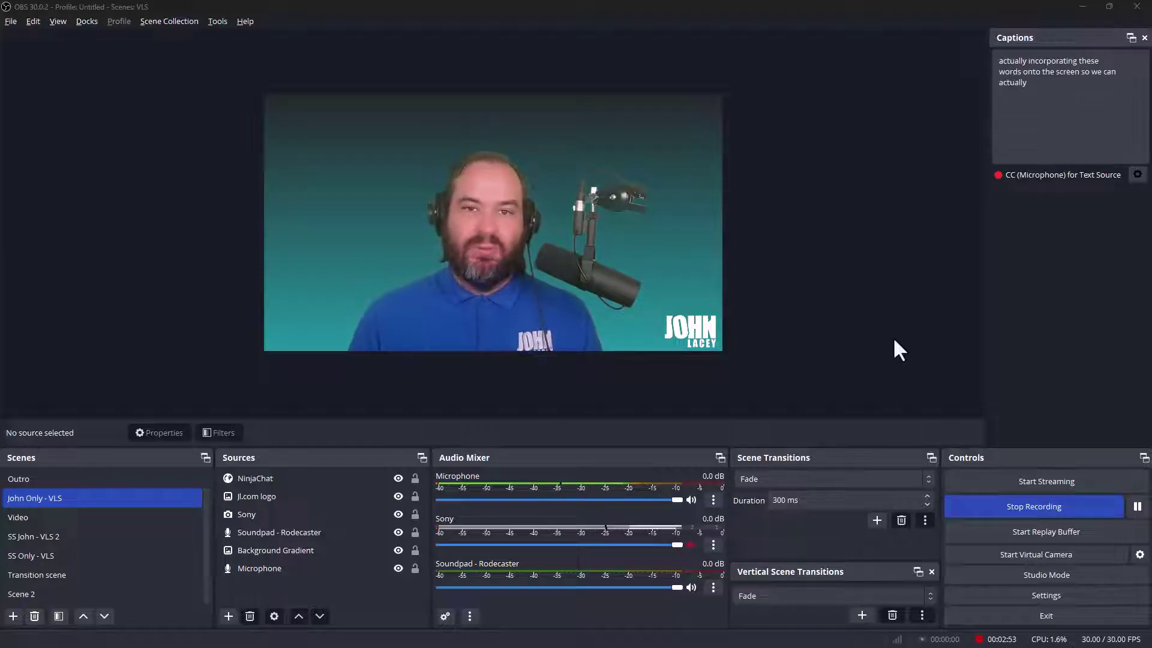
Step: Add a Text (GDI+) source named 'Captions' to the VLS scene
{"action": "left_click", "coordinate": [226, 616]}
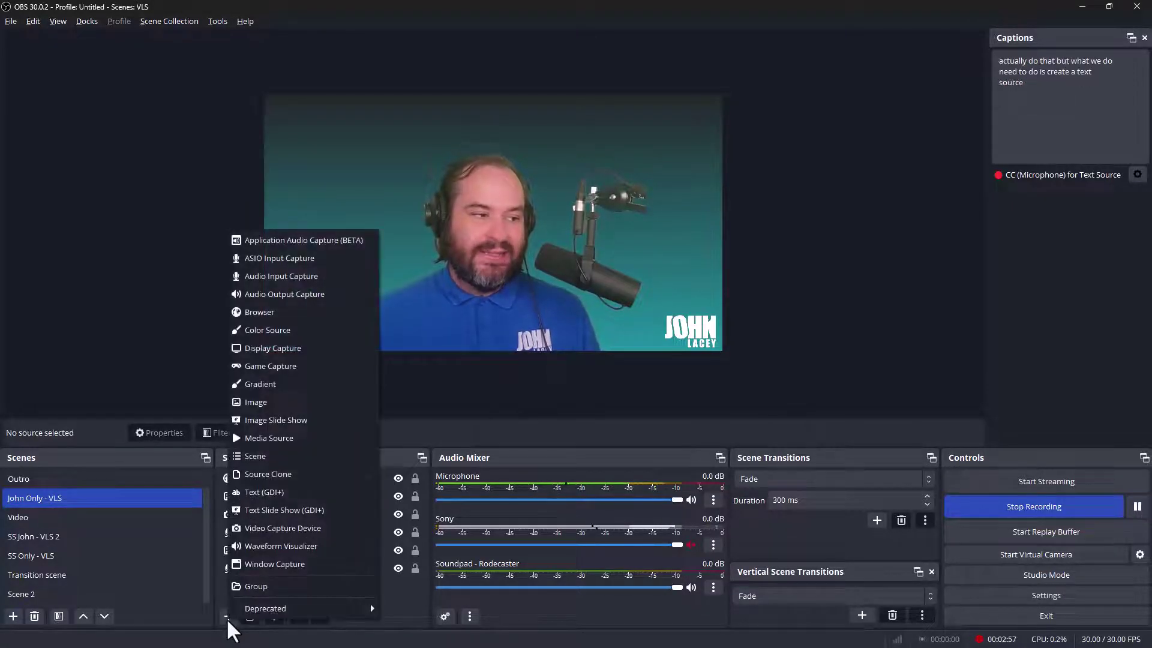
{"action": "left_click", "coordinate": [225, 617]}
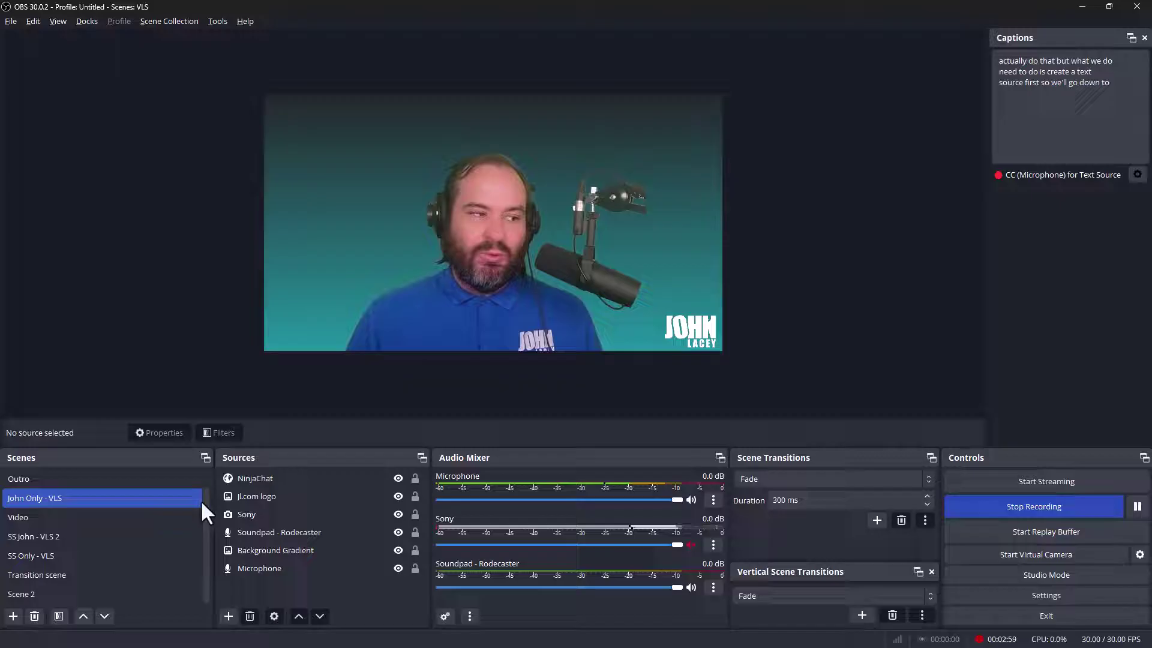
{"action": "left_click", "coordinate": [229, 616]}
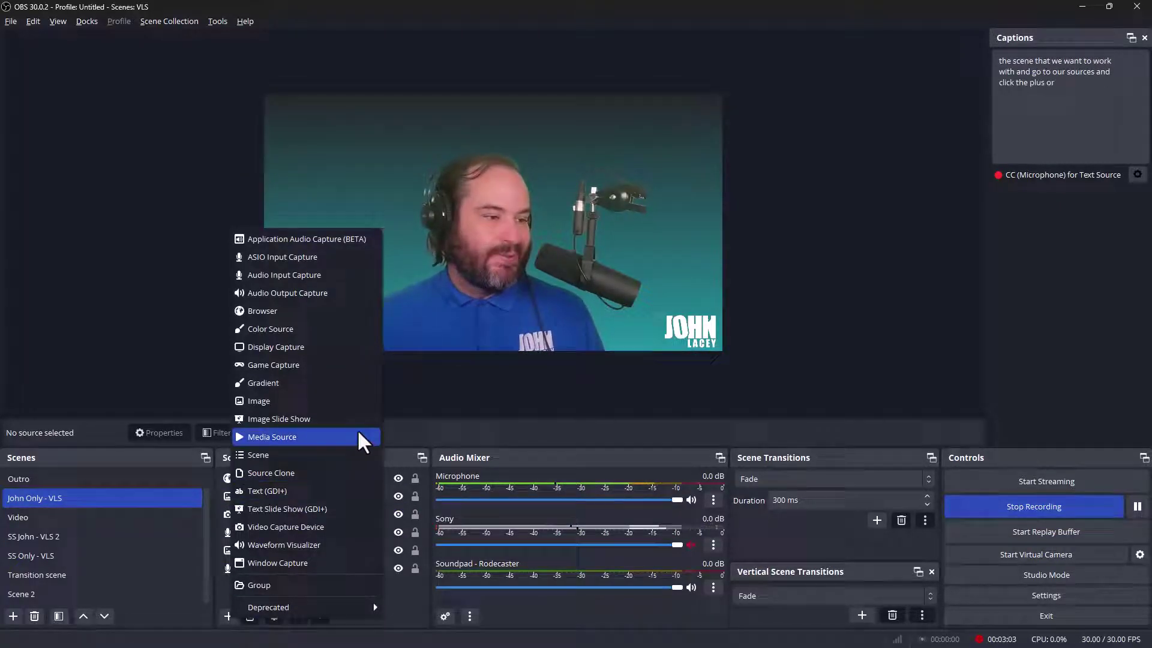
{"action": "left_click", "coordinate": [358, 491]}
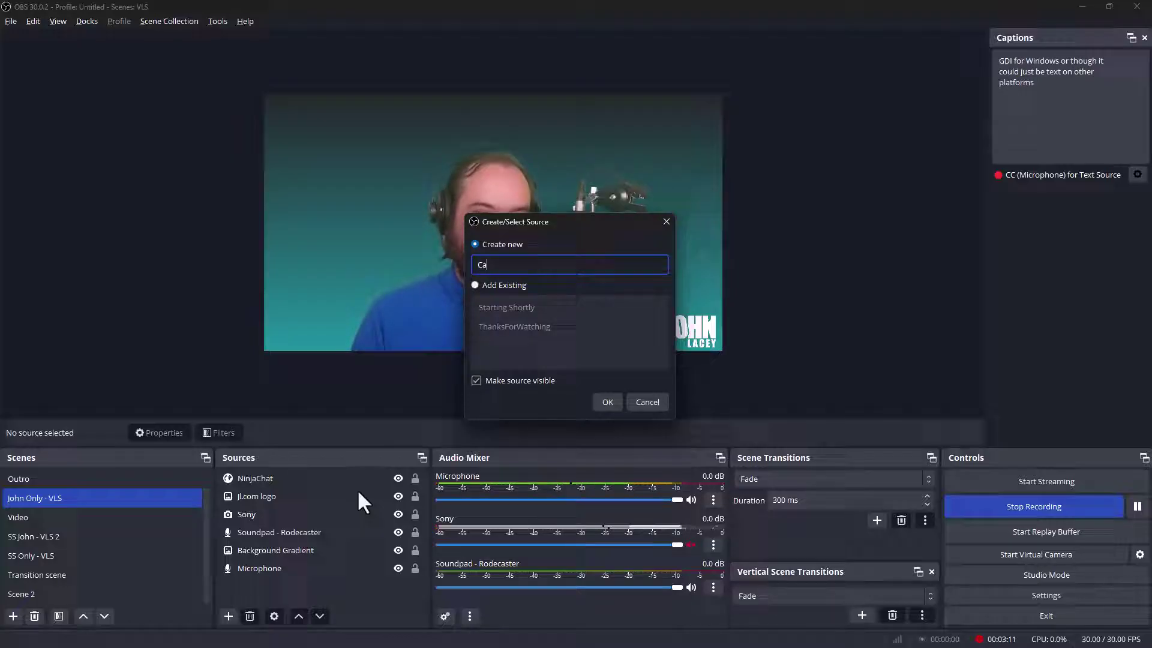
{"action": "type", "text": "ons"}
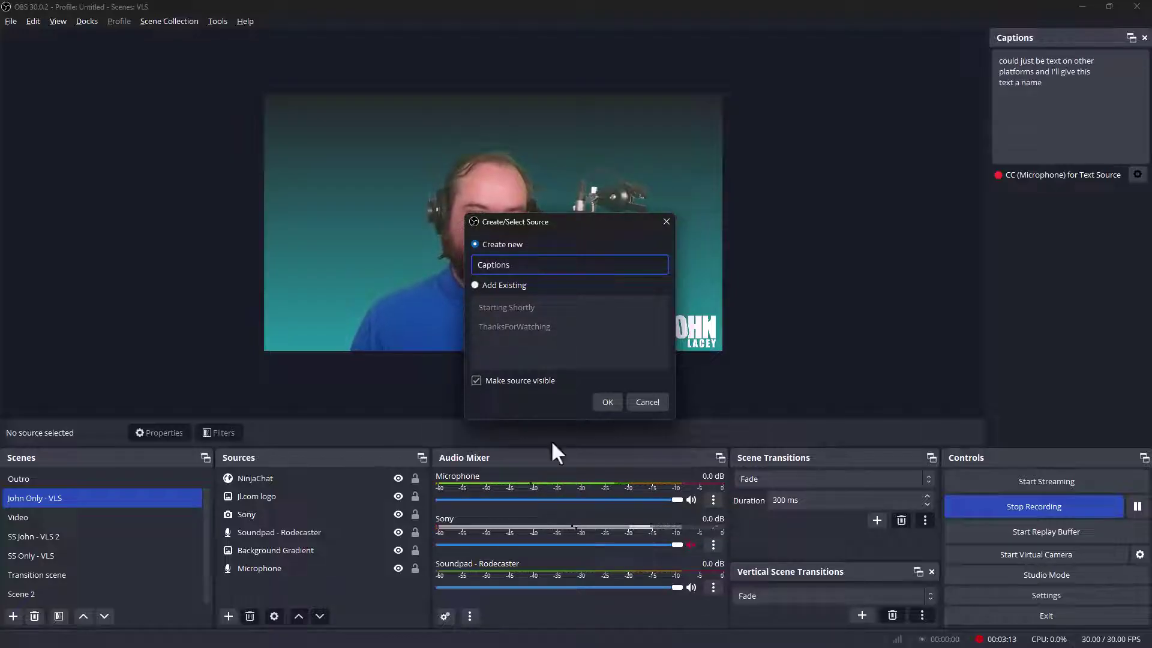
{"action": "left_click", "coordinate": [617, 397]}
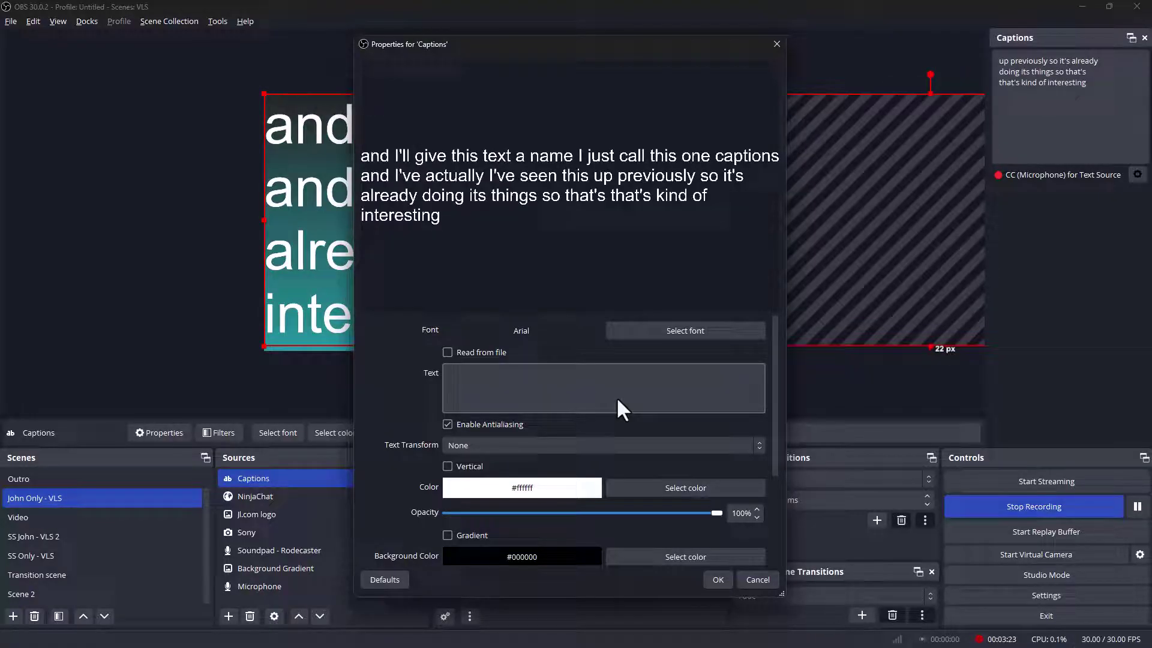
Step: Set the Captions font to Open Sans at size 180 and apply the properties
{"action": "scroll", "coordinate": [643, 495], "scroll_direction": "down", "scroll_amount": 2}
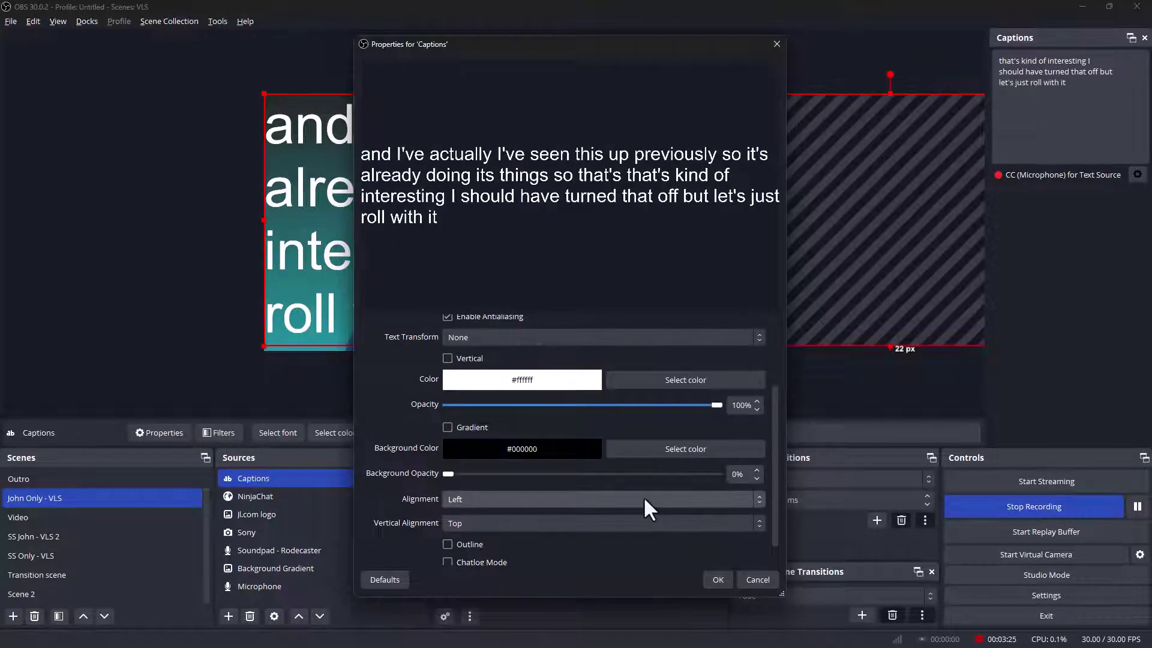
{"action": "scroll", "coordinate": [689, 419], "scroll_direction": "up", "scroll_amount": 1}
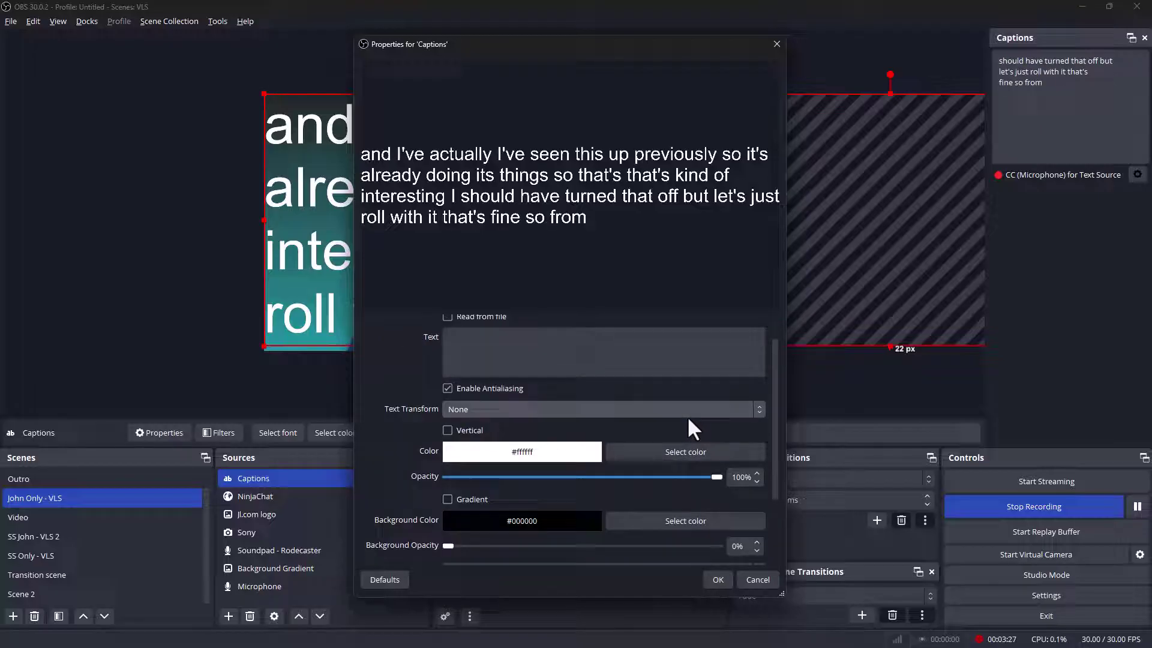
{"action": "scroll", "coordinate": [689, 420], "scroll_direction": "up", "scroll_amount": 1}
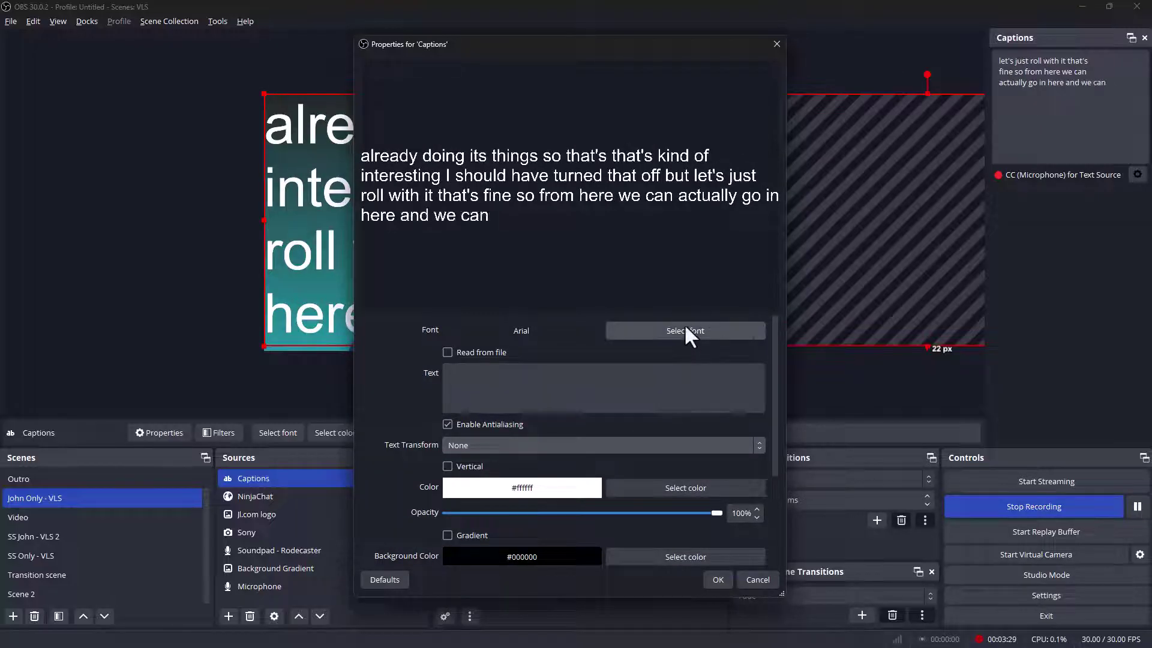
{"action": "left_click", "coordinate": [684, 331]}
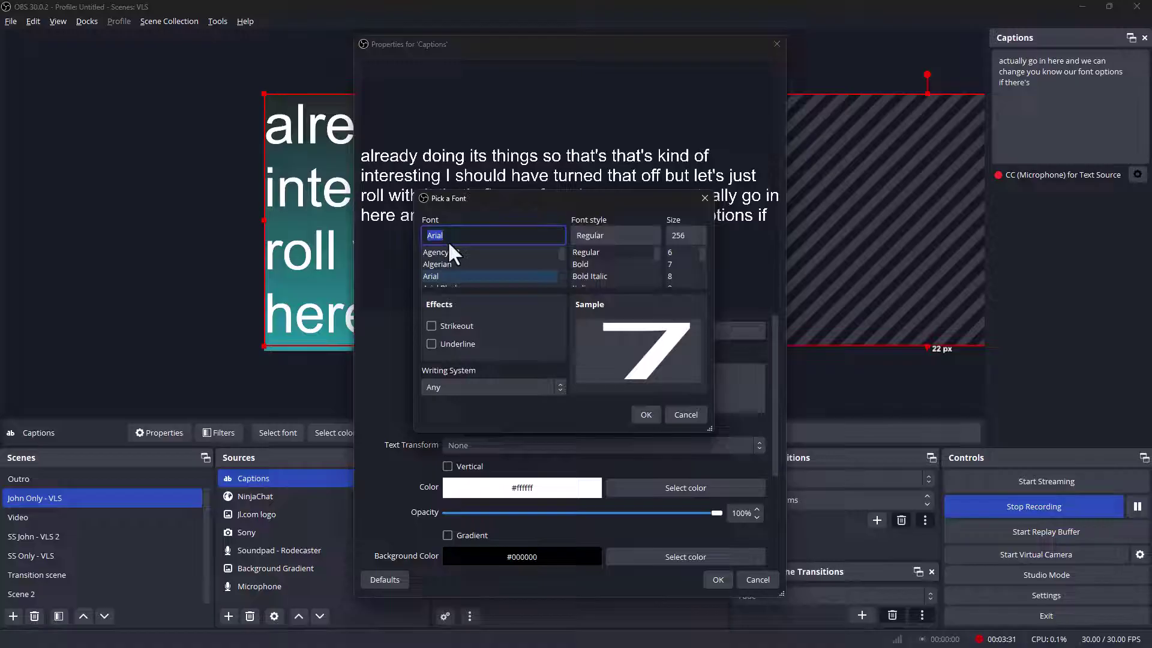
{"action": "type", "text": "Open Sans"}
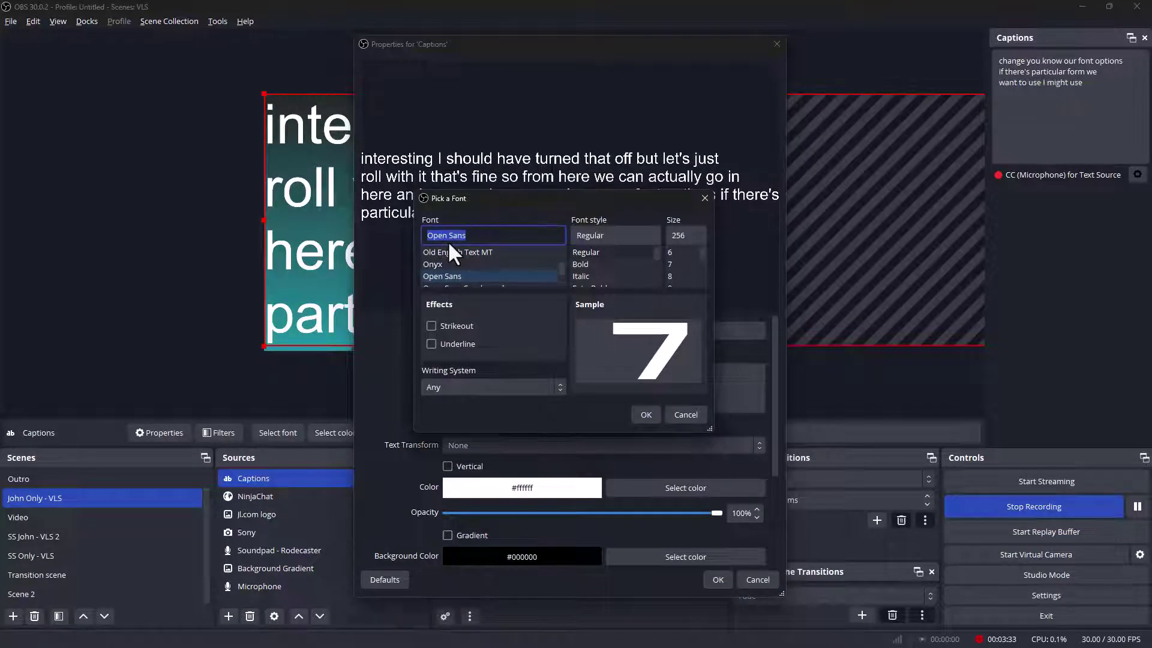
{"action": "double_click", "coordinate": [683, 235]}
{"action": "type", "text": "180"}
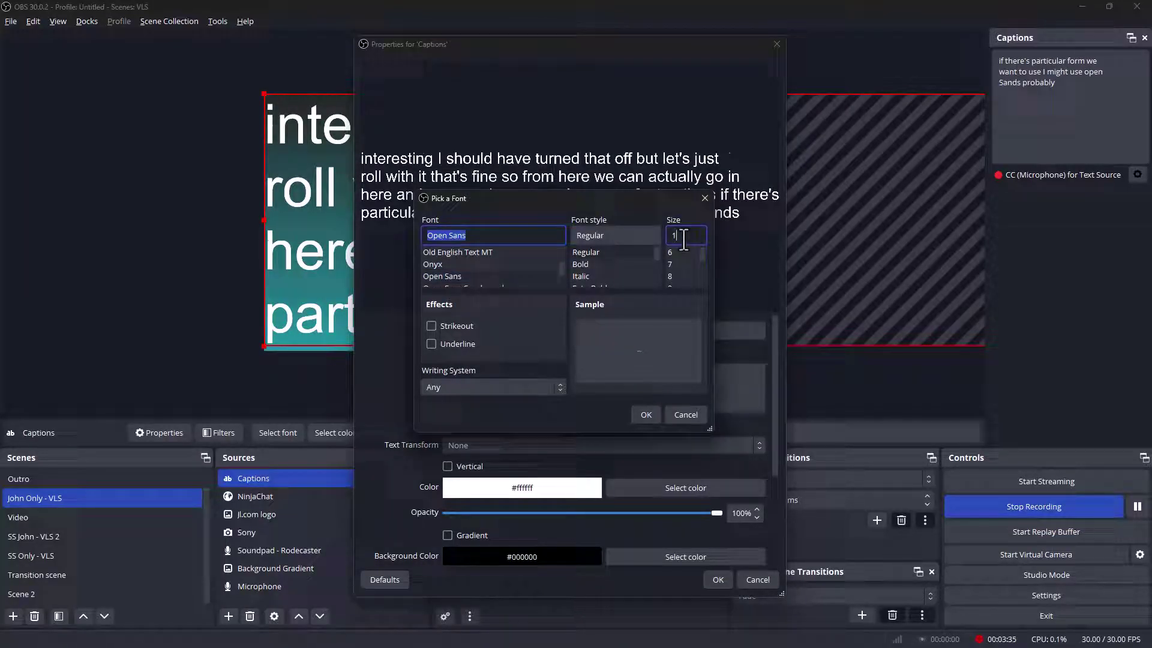
{"action": "left_click", "coordinate": [645, 415]}
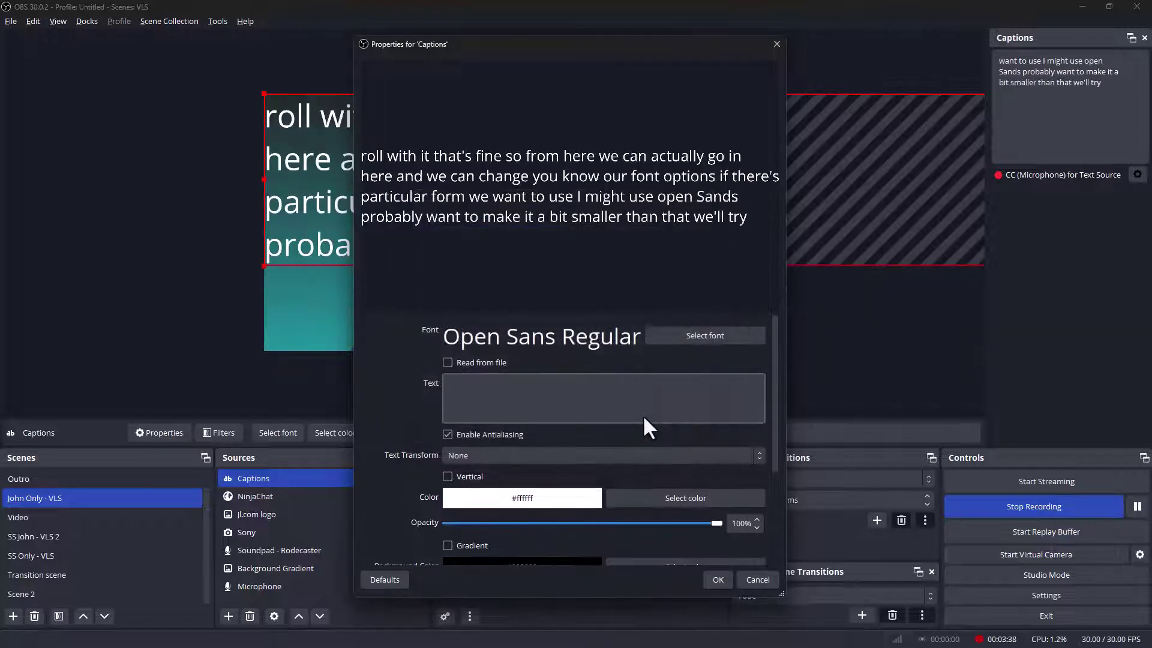
{"action": "left_click", "coordinate": [725, 578]}
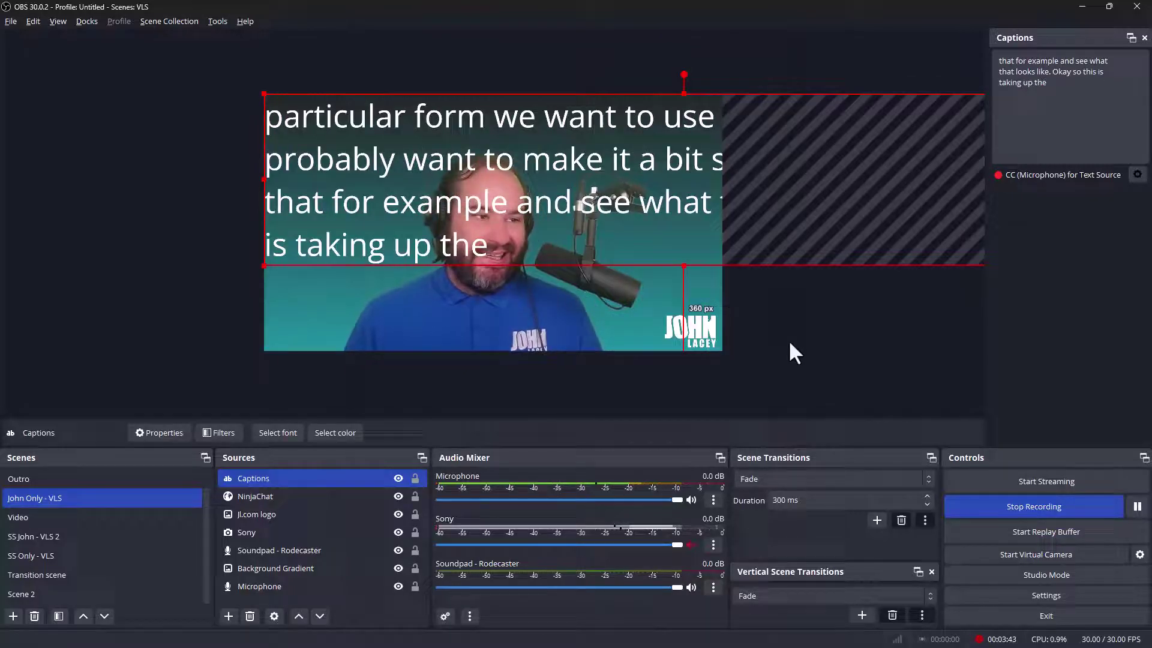
Step: Move Captions lower and set its bounding box type to Maximum size only
{"action": "left_click_drag", "start_coordinate": [846, 225], "coordinate": [846, 277]}
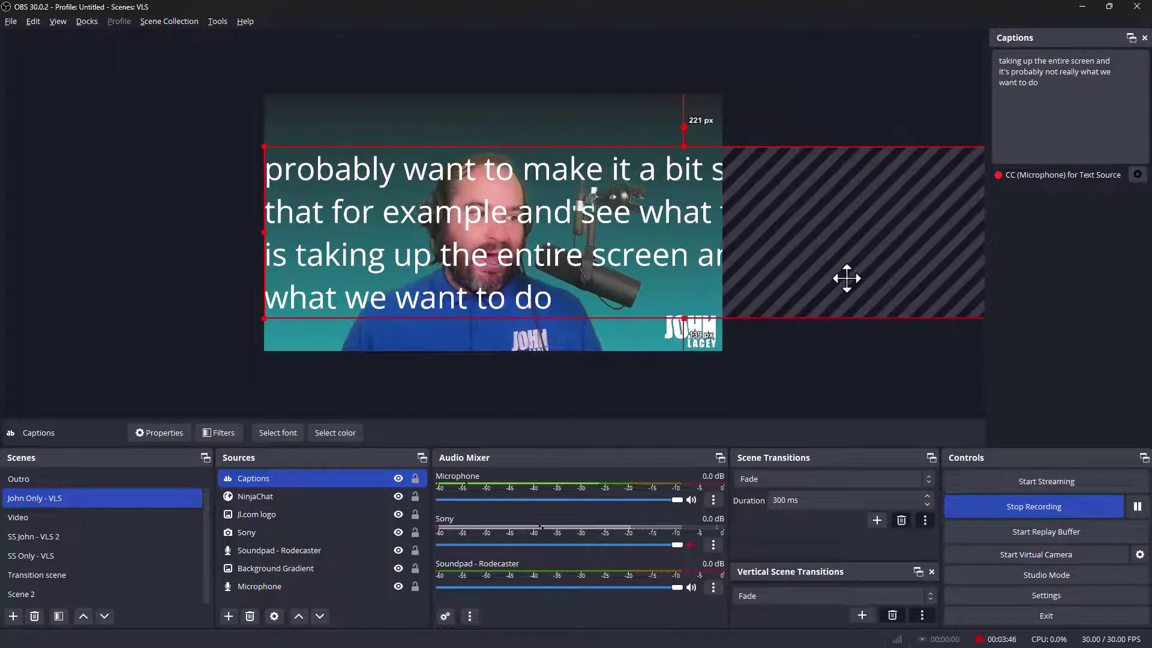
{"action": "right_click", "coordinate": [524, 160]}
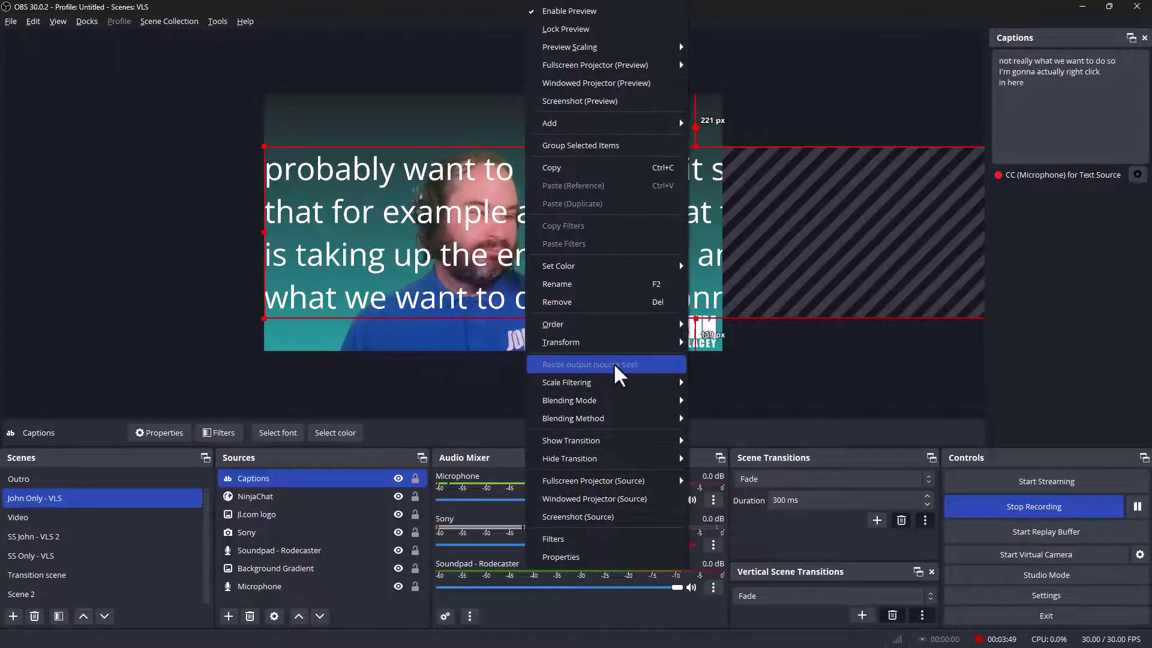
{"action": "mouse_move", "coordinate": [615, 340]}
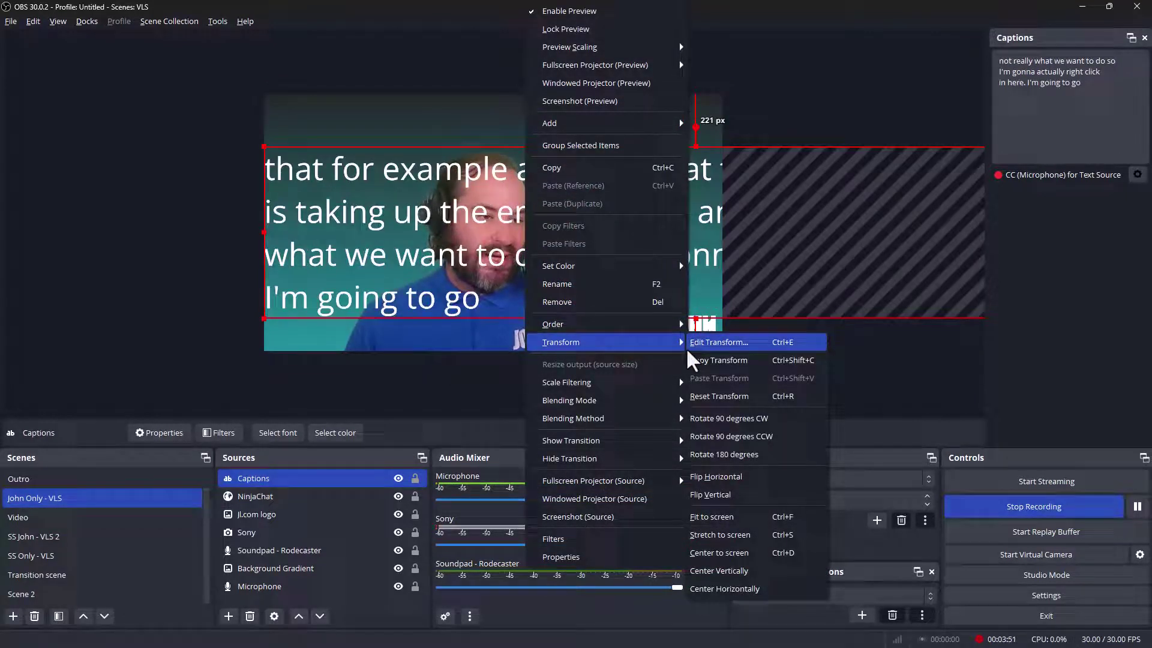
{"action": "left_click", "coordinate": [719, 347]}
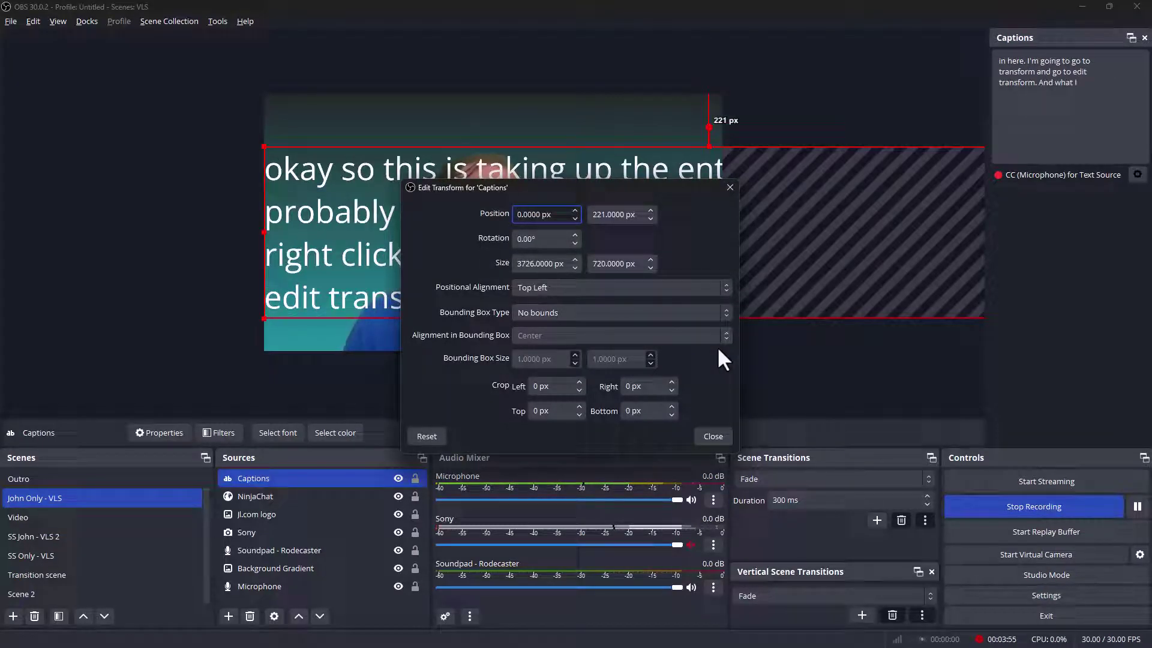
{"action": "left_click", "coordinate": [615, 318]}
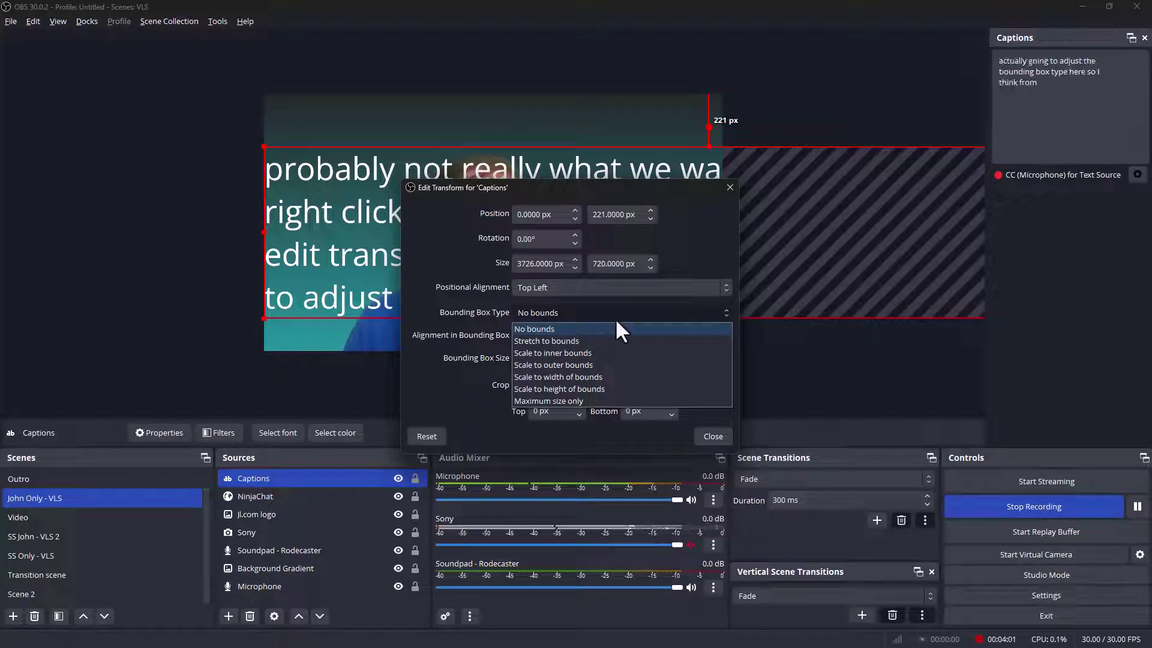
{"action": "left_click", "coordinate": [616, 326]}
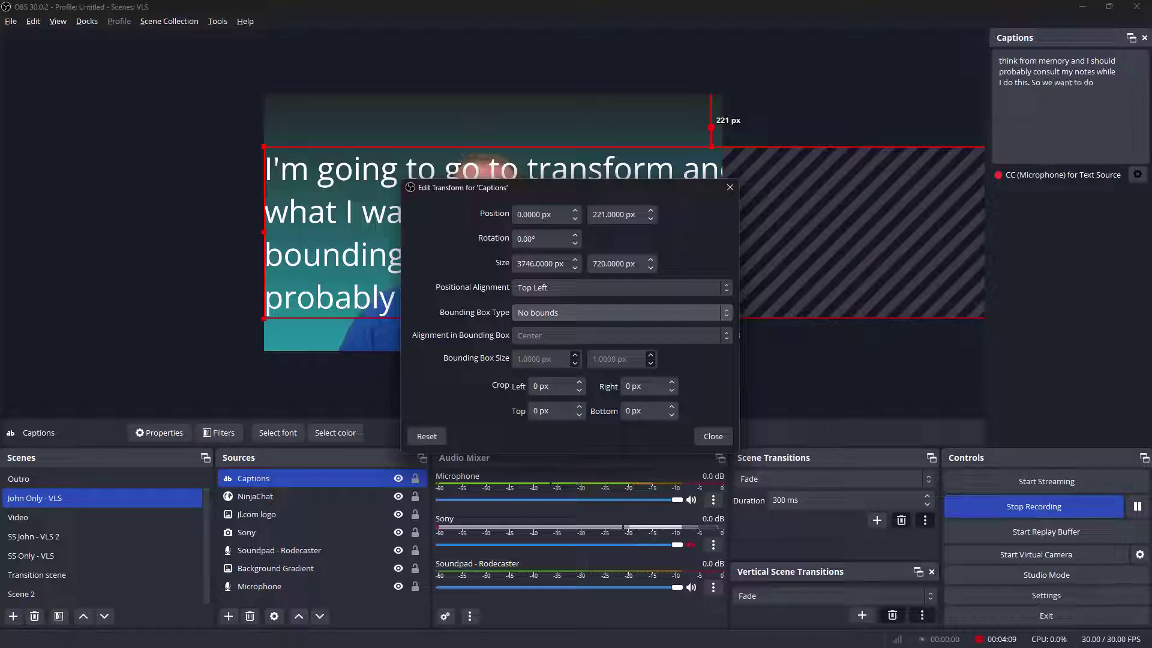
{"action": "left_click", "coordinate": [639, 308]}
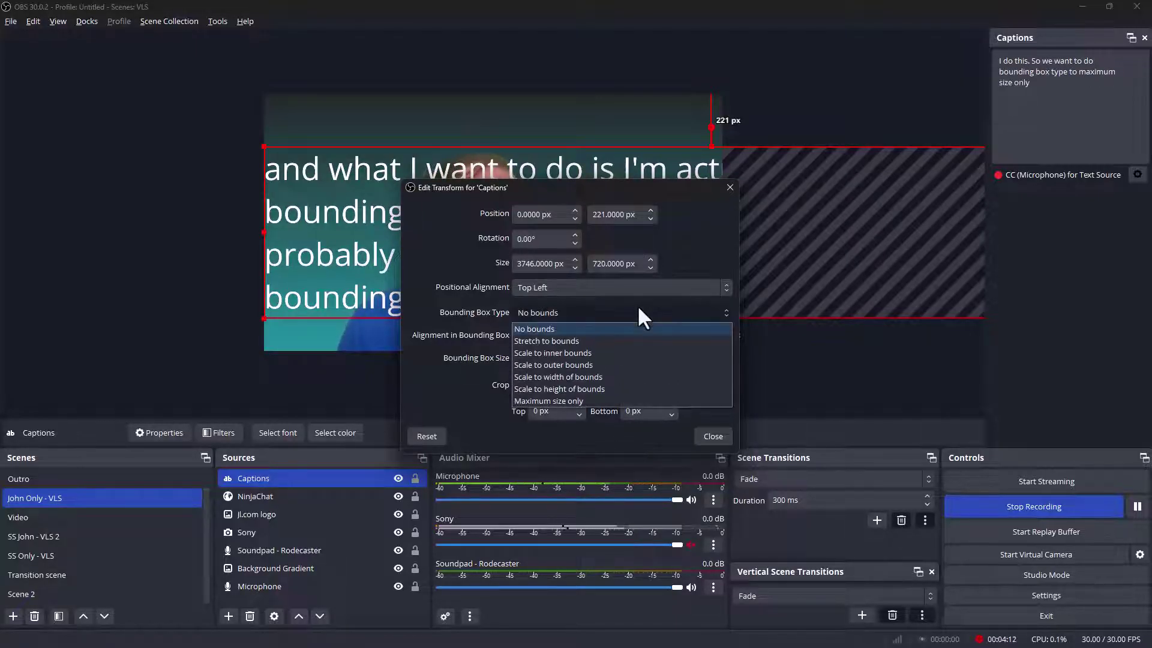
{"action": "left_click", "coordinate": [646, 399]}
Step: Resize the Captions box into a short band along the bottom of the camera image
{"action": "left_click", "coordinate": [706, 437]}
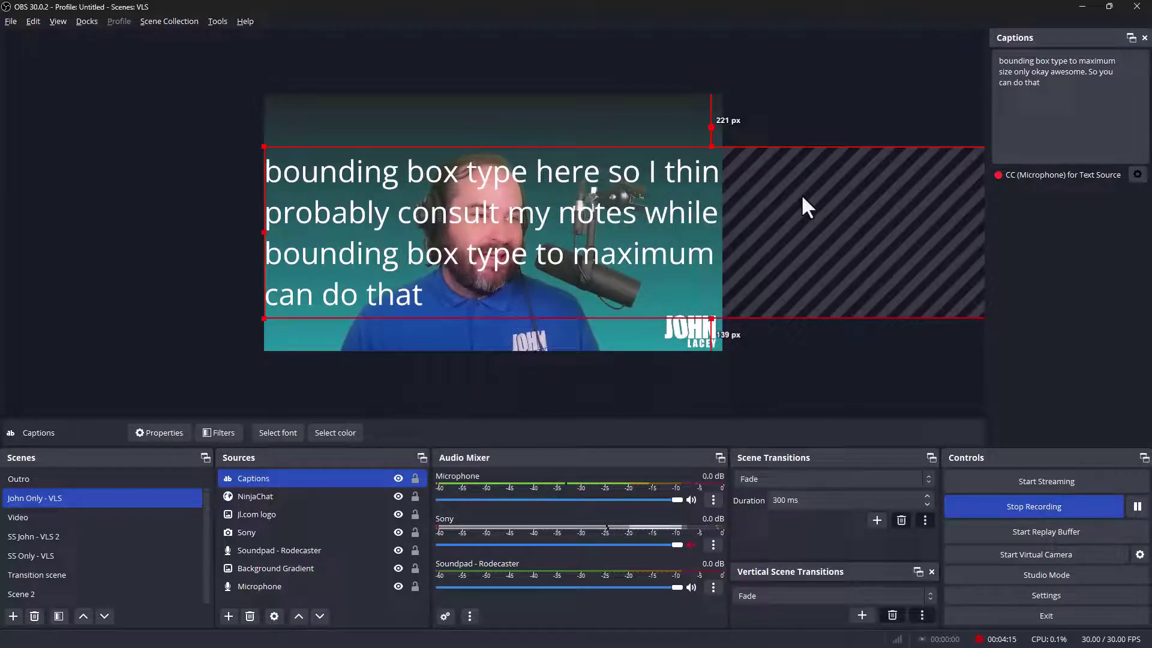
{"action": "left_click_drag", "start_coordinate": [264, 231], "coordinate": [697, 231]}
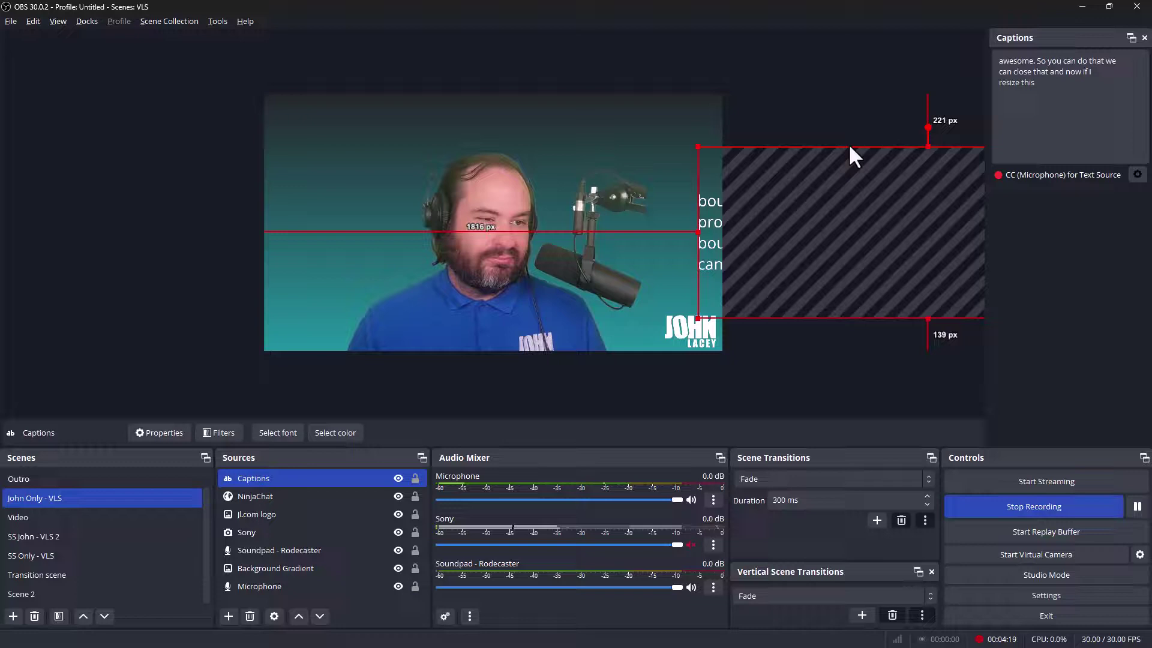
{"action": "left_click_drag", "start_coordinate": [849, 145], "coordinate": [414, 178]}
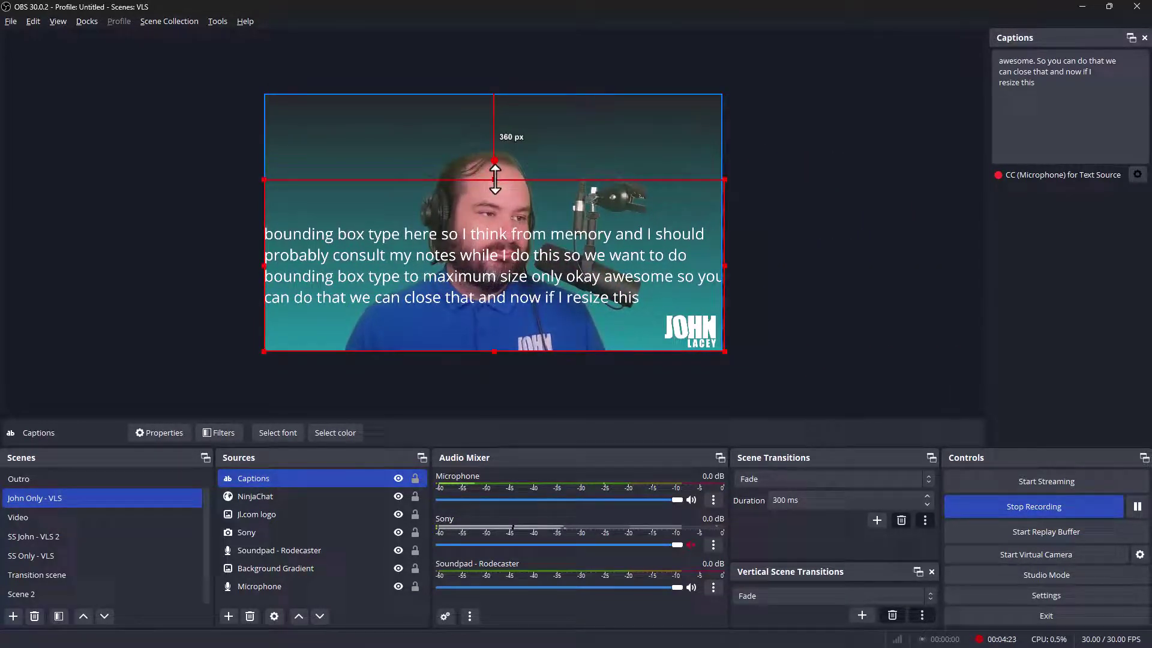
{"action": "left_click_drag", "start_coordinate": [494, 178], "coordinate": [503, 298]}
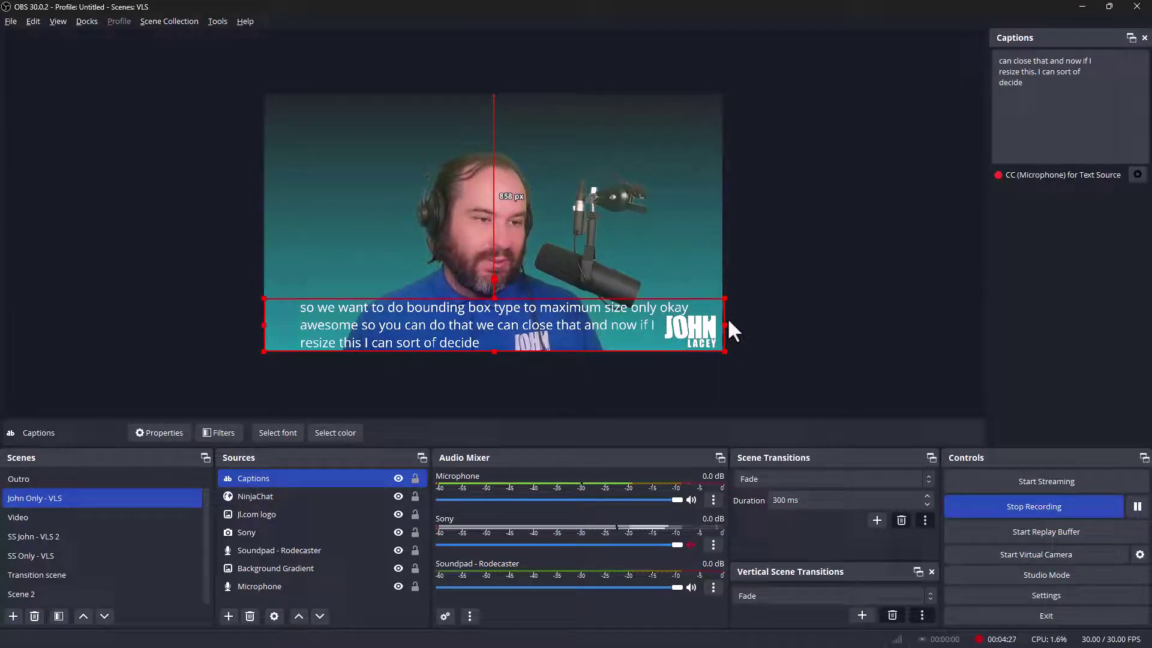
{"action": "left_click_drag", "start_coordinate": [724, 325], "coordinate": [650, 331]}
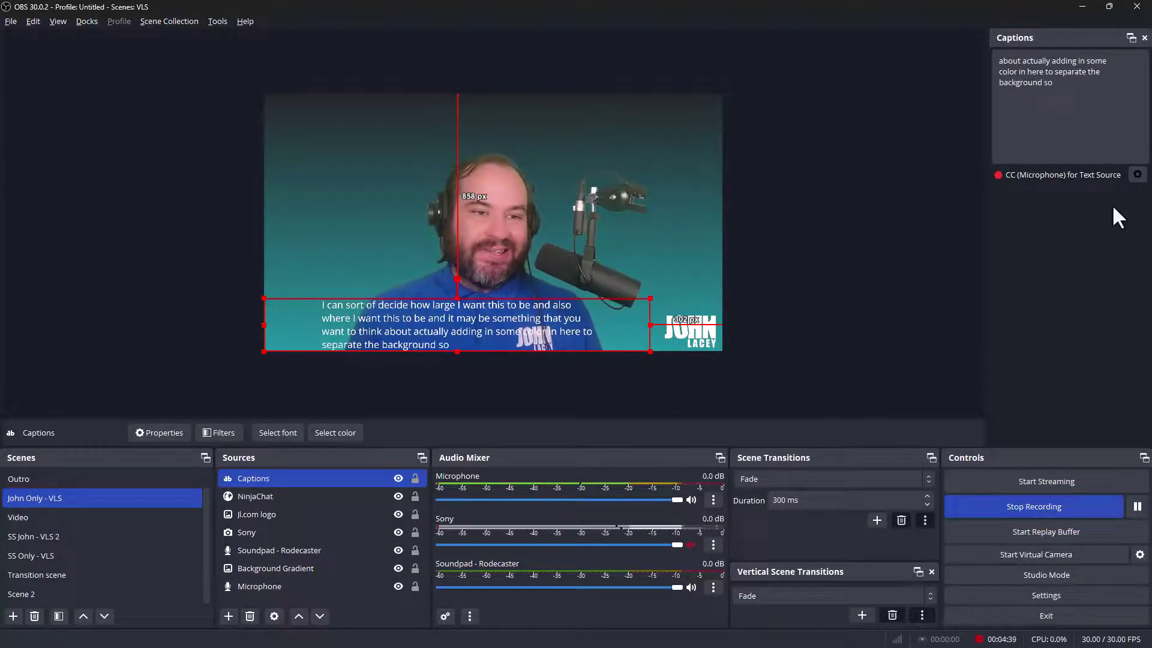
{"action": "left_click", "coordinate": [1137, 175]}
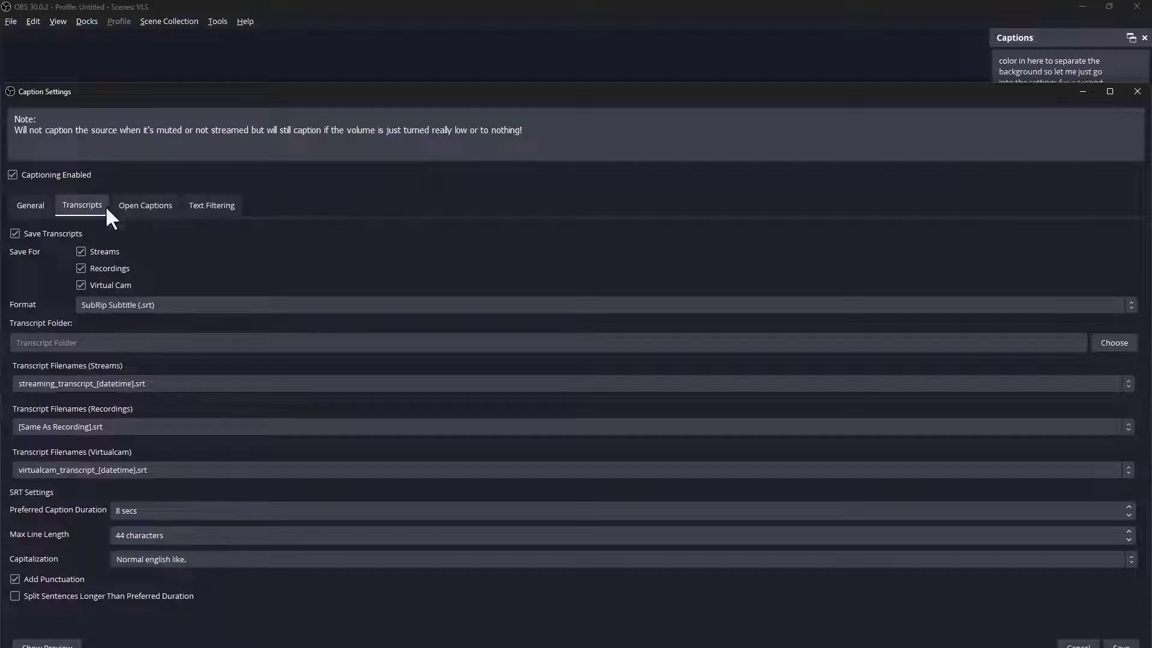
Step: Turn off the open-captions text output and close Caption Settings
{"action": "left_click", "coordinate": [142, 204]}
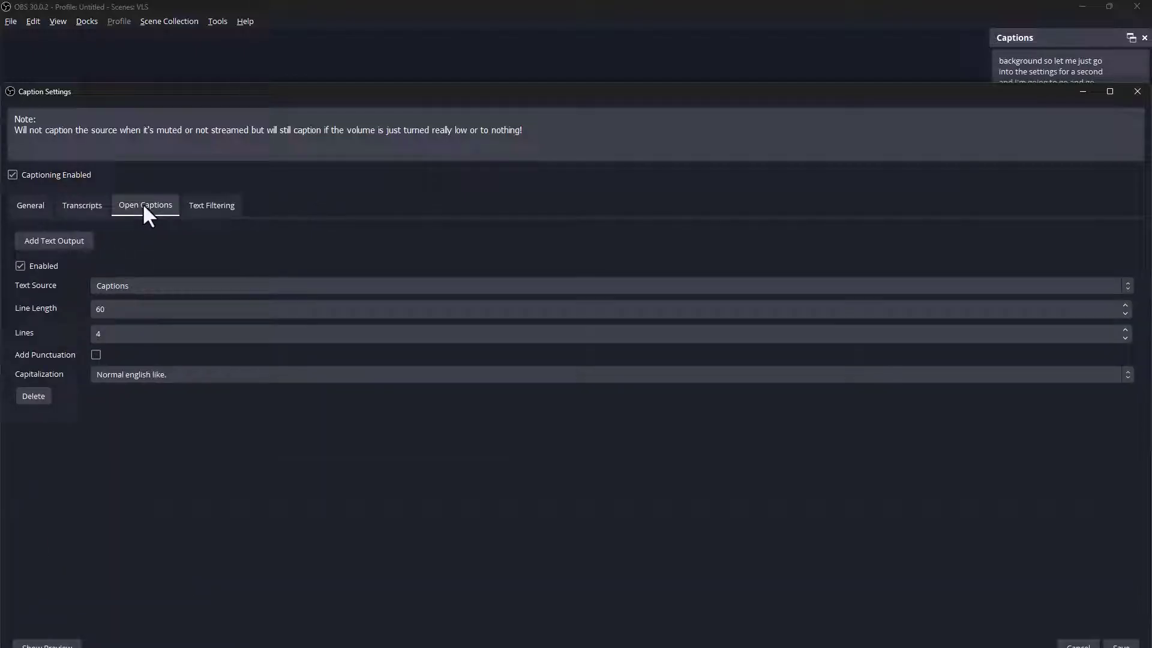
{"action": "left_click", "coordinate": [32, 268]}
{"action": "left_click", "coordinate": [1137, 91]}
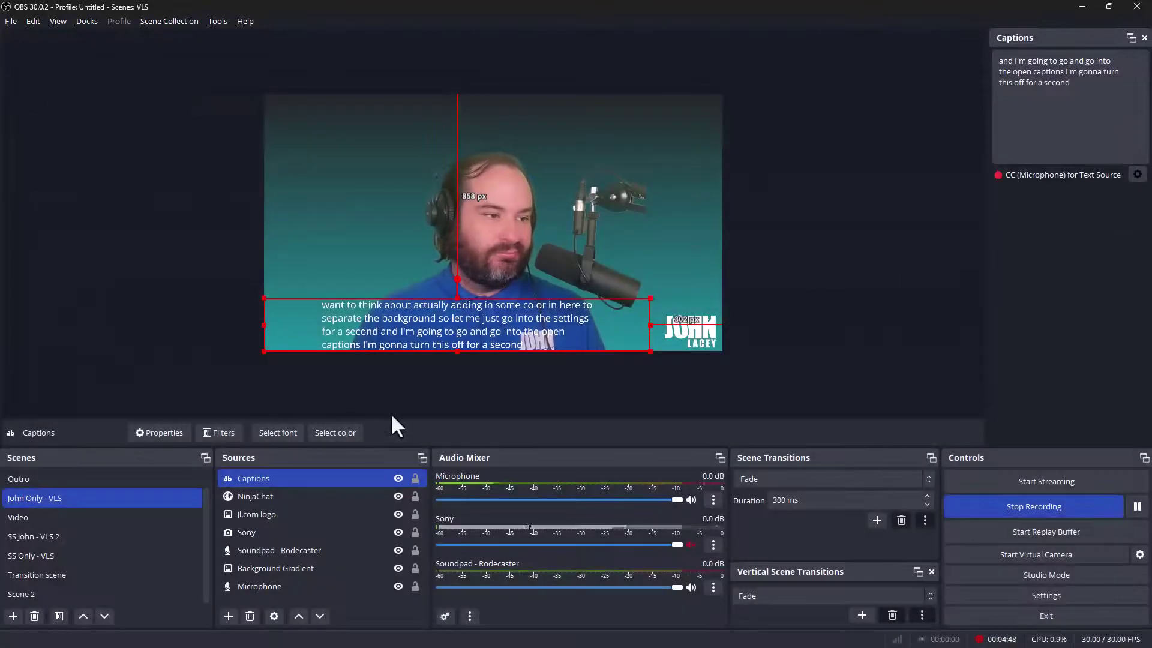
Step: Delete all stored text from the Captions source and save it
{"action": "double_click", "coordinate": [362, 475]}
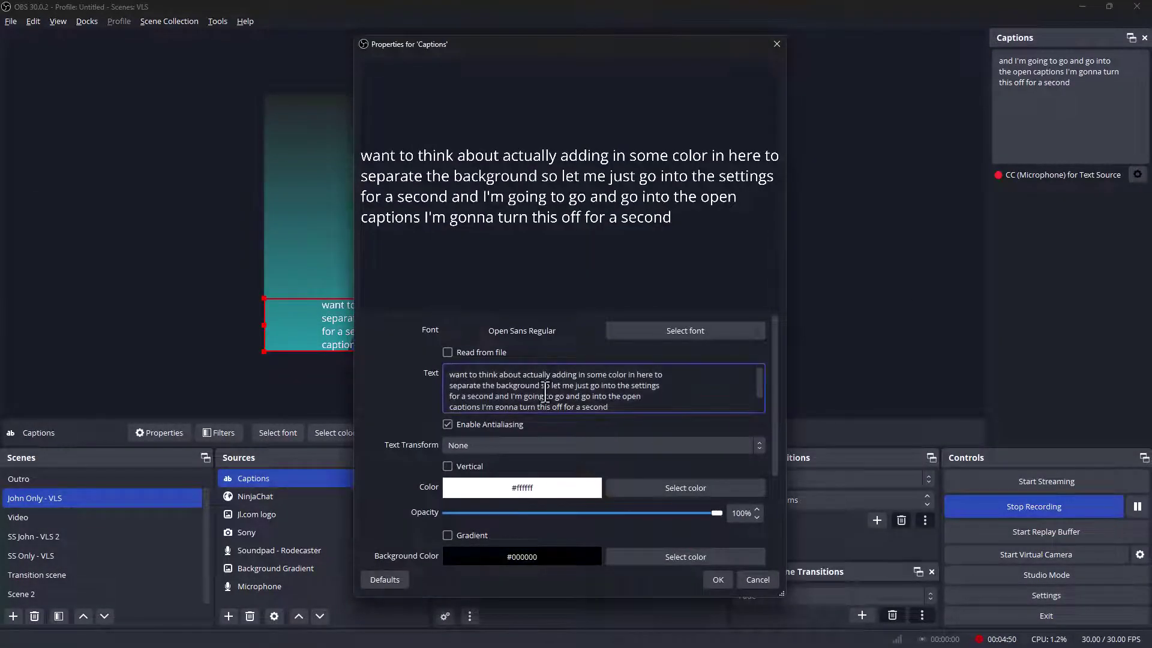
{"action": "key", "text": "ctrl+a"}
{"action": "key", "text": "BackSpace"}
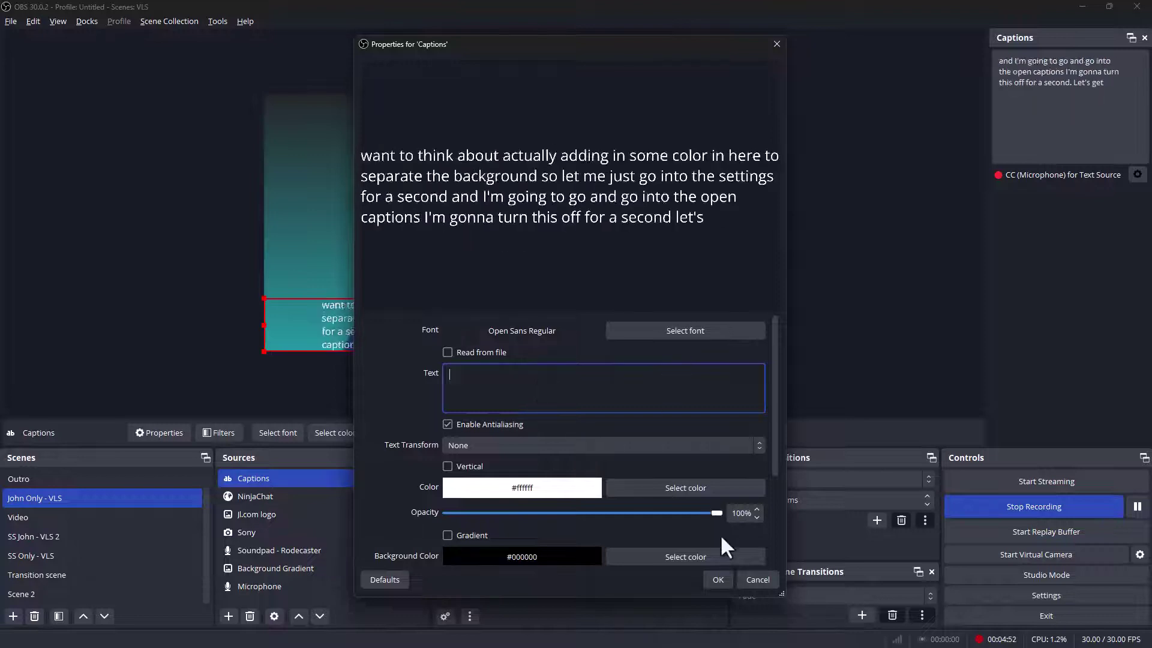
{"action": "left_click", "coordinate": [718, 580]}
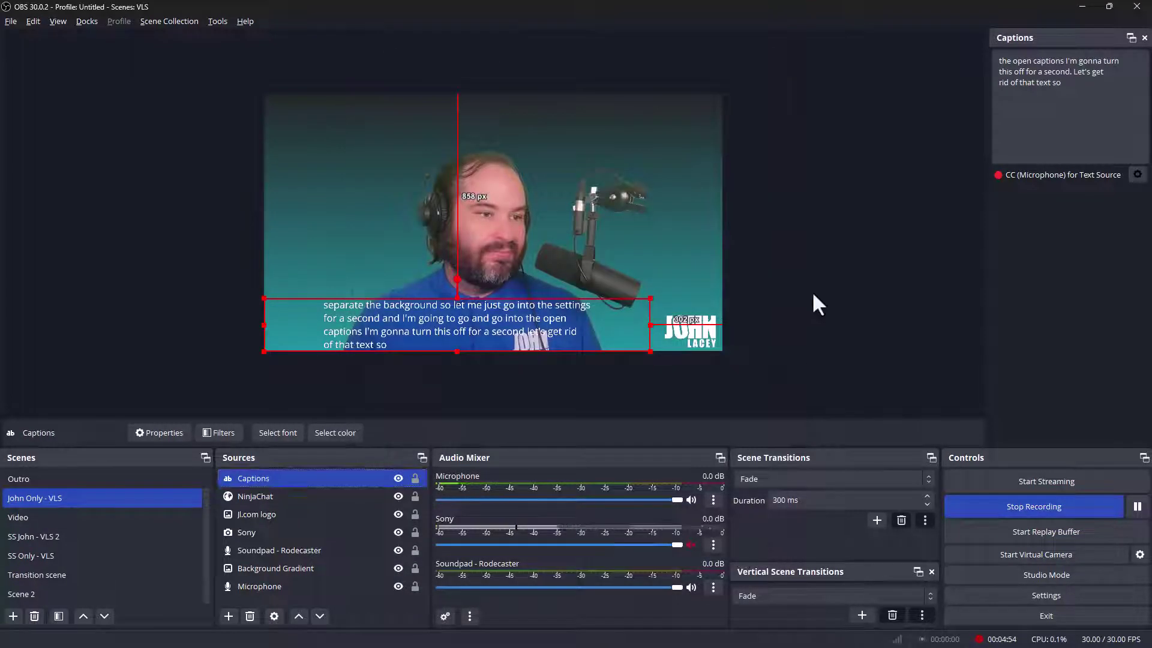
Step: Keep Captions as the Open Captions text source, enable Add Punctuation, and close settings
{"action": "left_click", "coordinate": [1138, 174]}
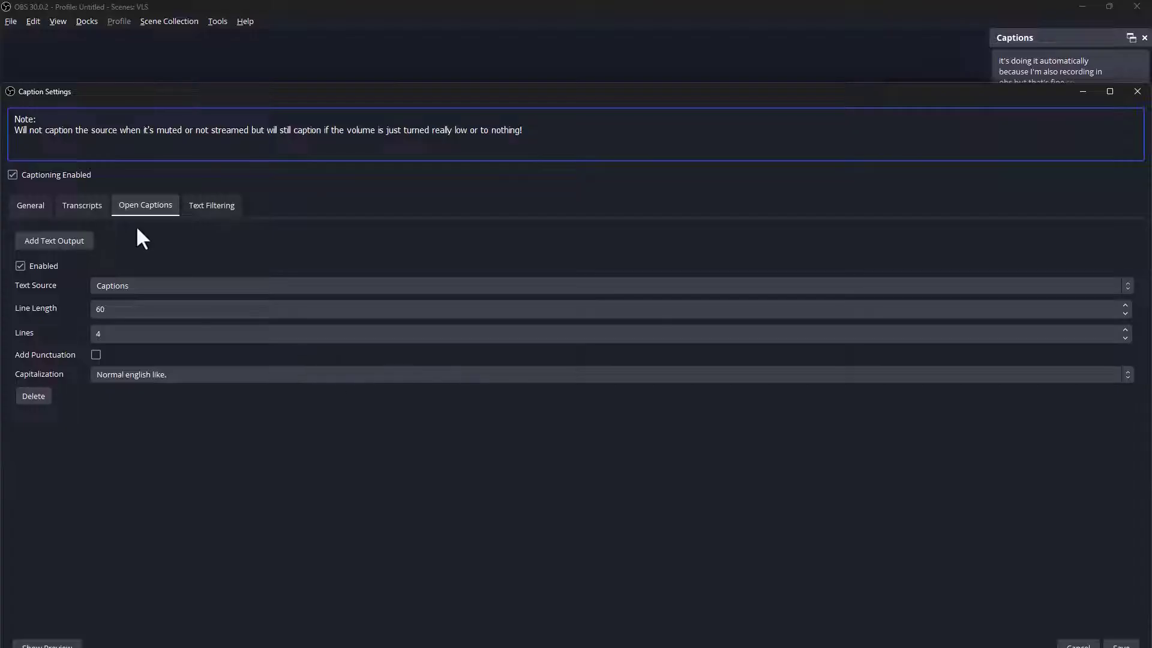
{"action": "left_click", "coordinate": [259, 288]}
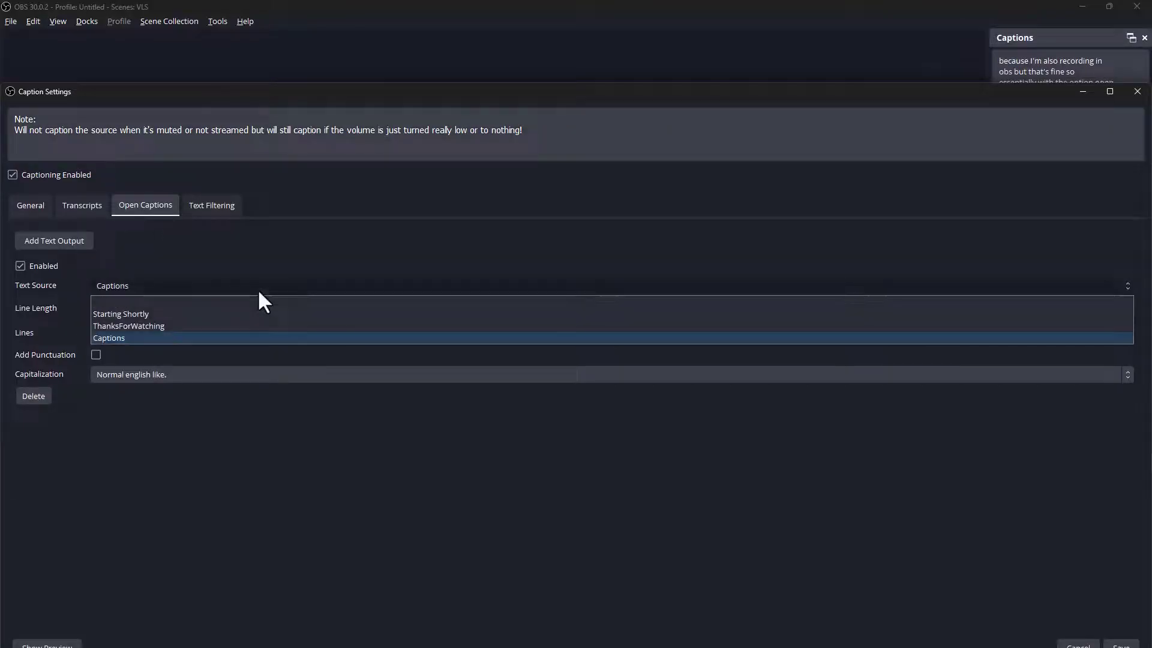
{"action": "left_click", "coordinate": [261, 337]}
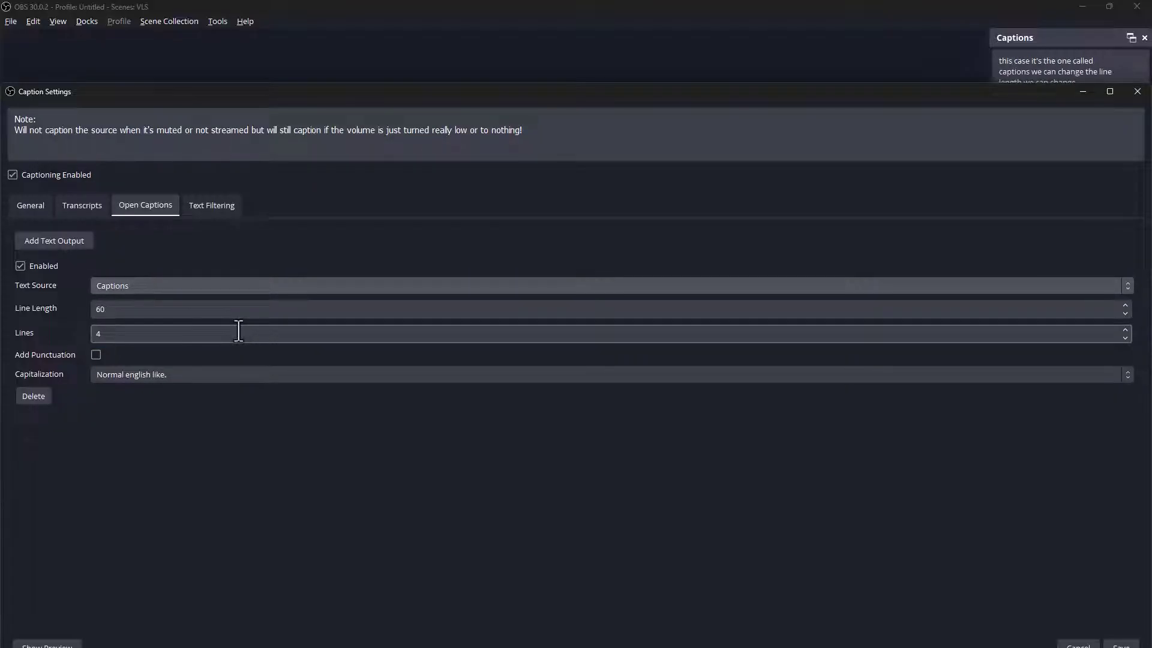
{"action": "left_click", "coordinate": [97, 354]}
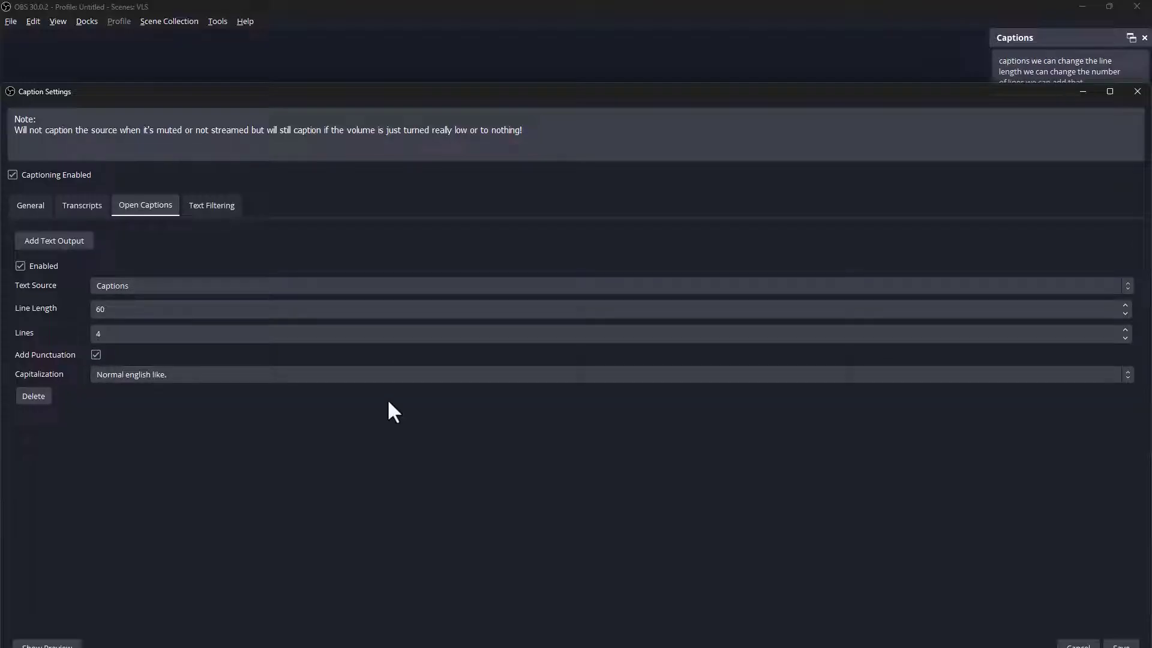
{"action": "left_click", "coordinate": [381, 373]}
{"action": "left_click", "coordinate": [380, 373]}
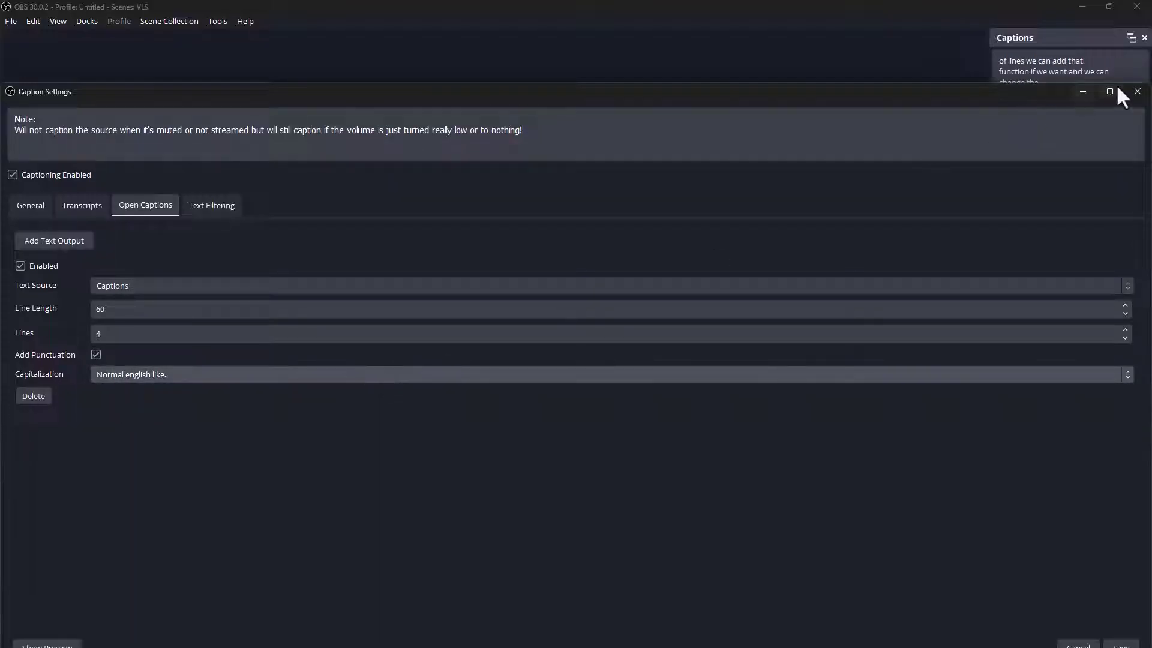
{"action": "left_click", "coordinate": [1138, 92]}
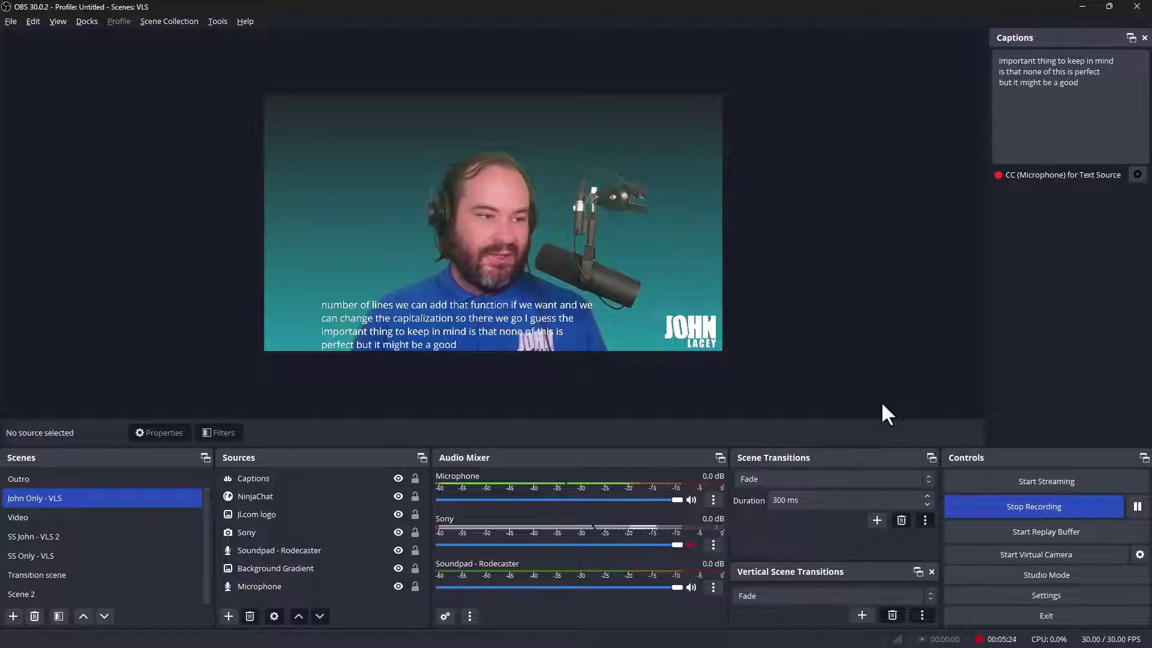
Step: Create a new Color Source named 'Bg' in the scene
{"action": "left_click", "coordinate": [231, 616]}
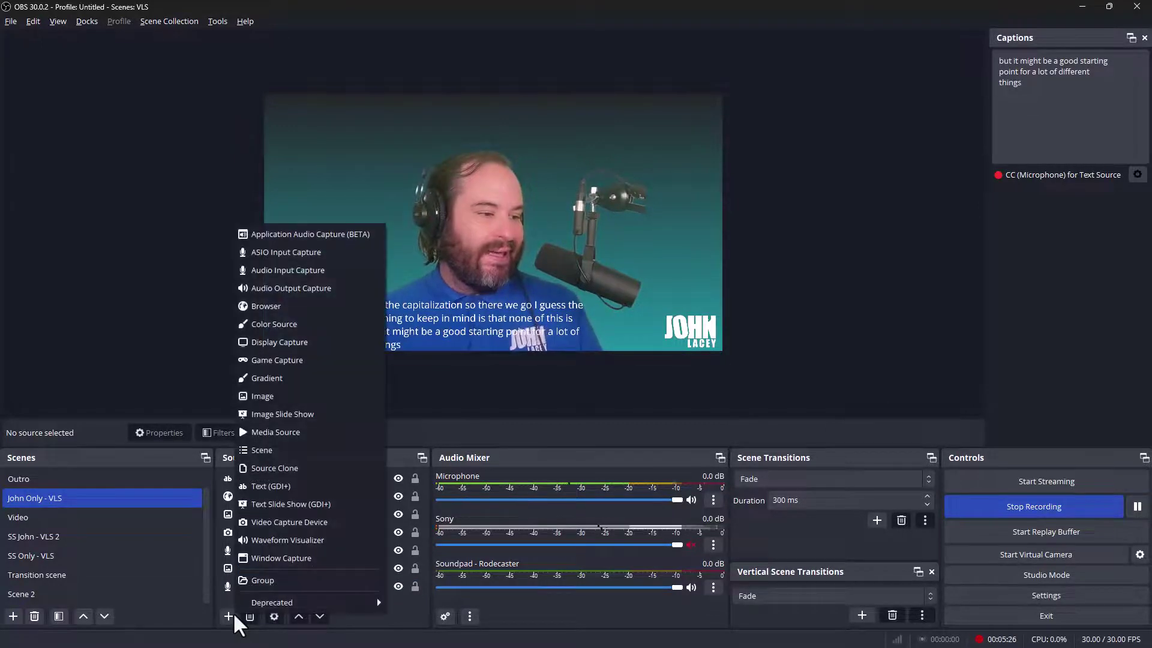
{"action": "left_click", "coordinate": [355, 324]}
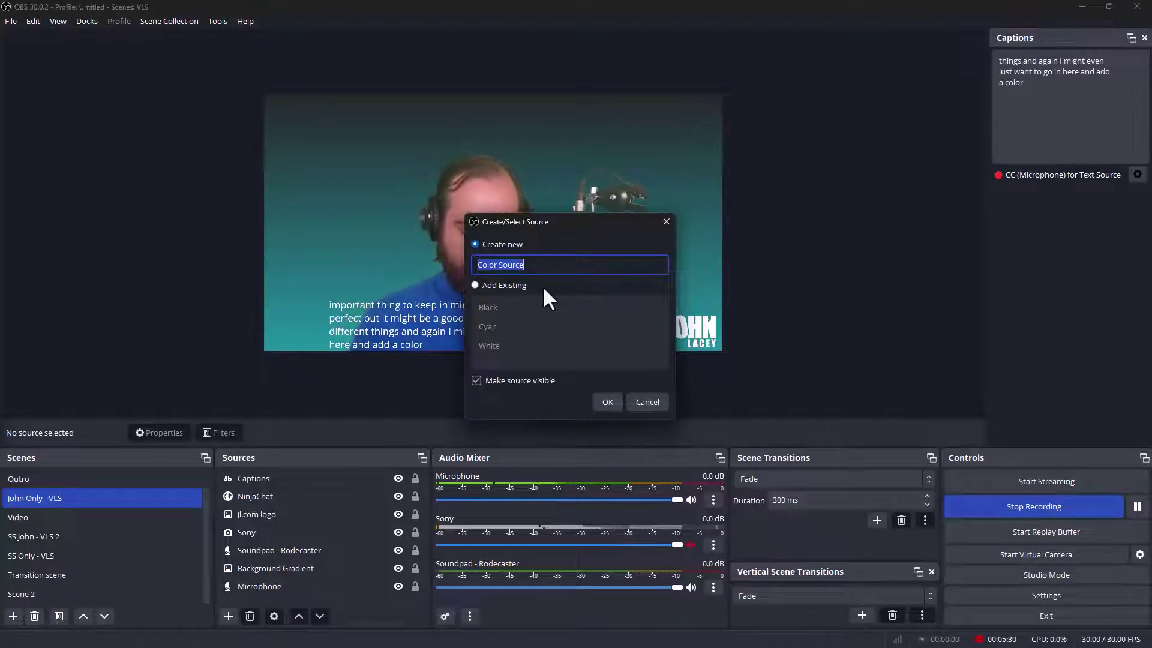
{"action": "type", "text": "B"}
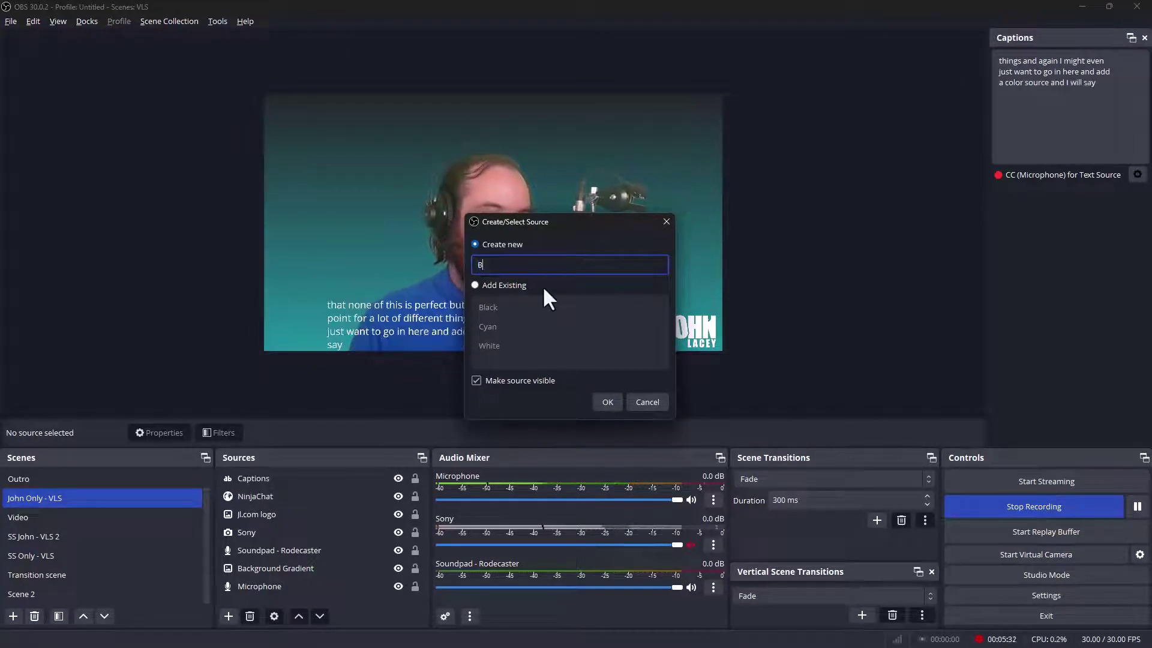
{"action": "type", "text": "g"}
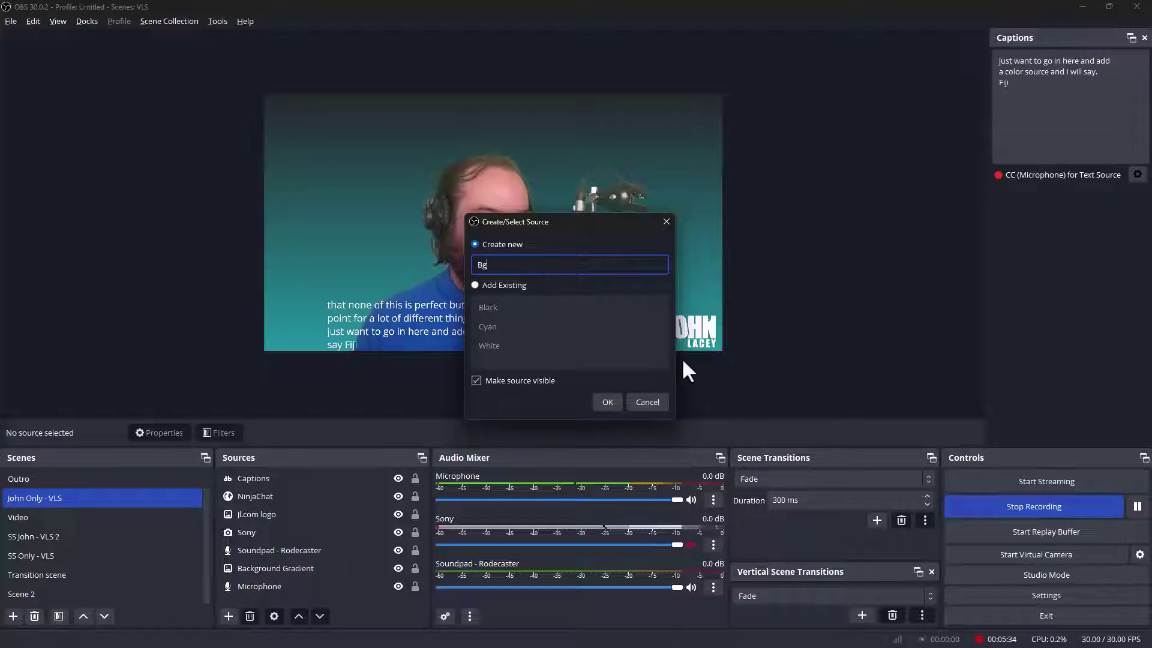
{"action": "left_click", "coordinate": [620, 403]}
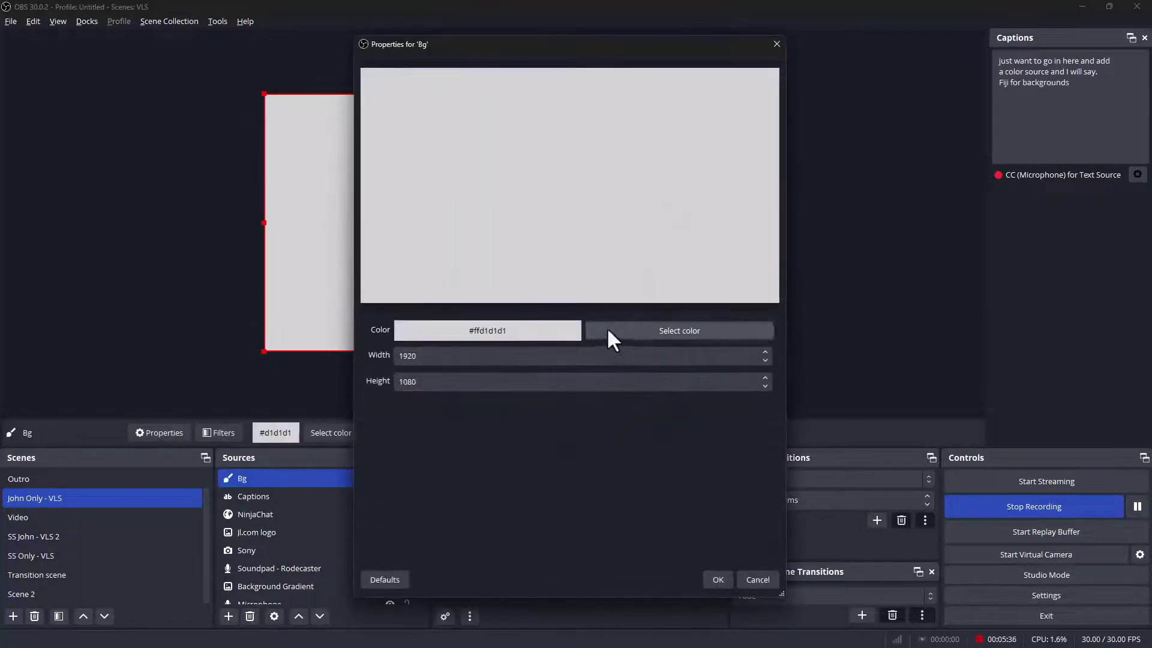
Step: Set Bg's height to 400 and its colour to black (#000000)
{"action": "double_click", "coordinate": [550, 356]}
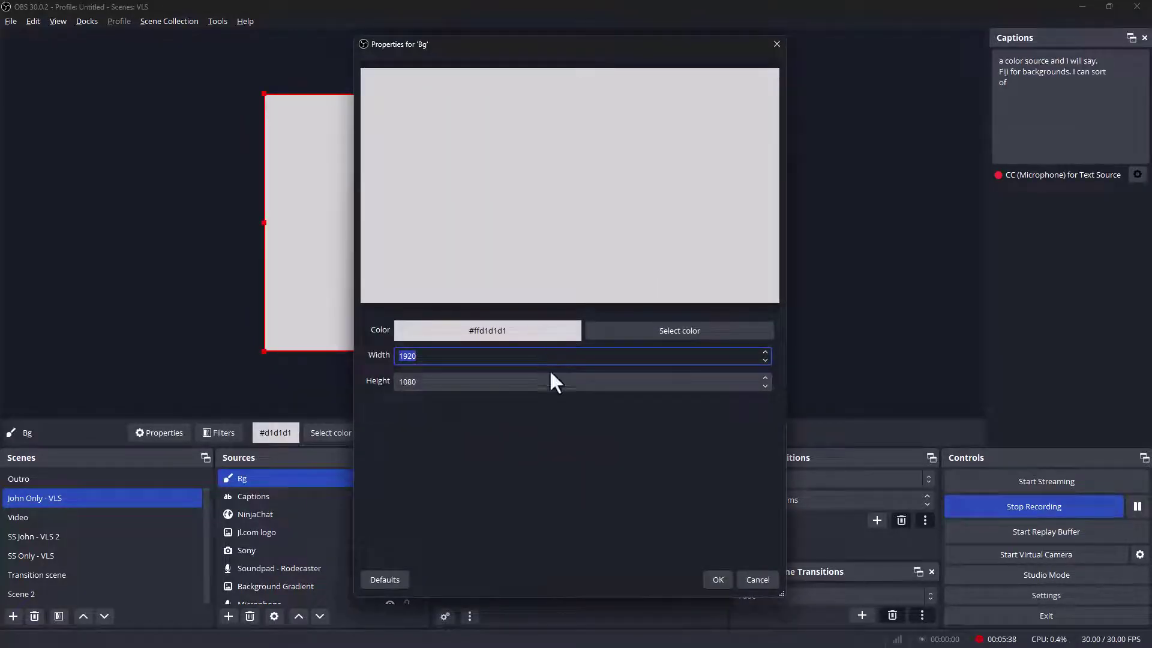
{"action": "double_click", "coordinate": [551, 381]}
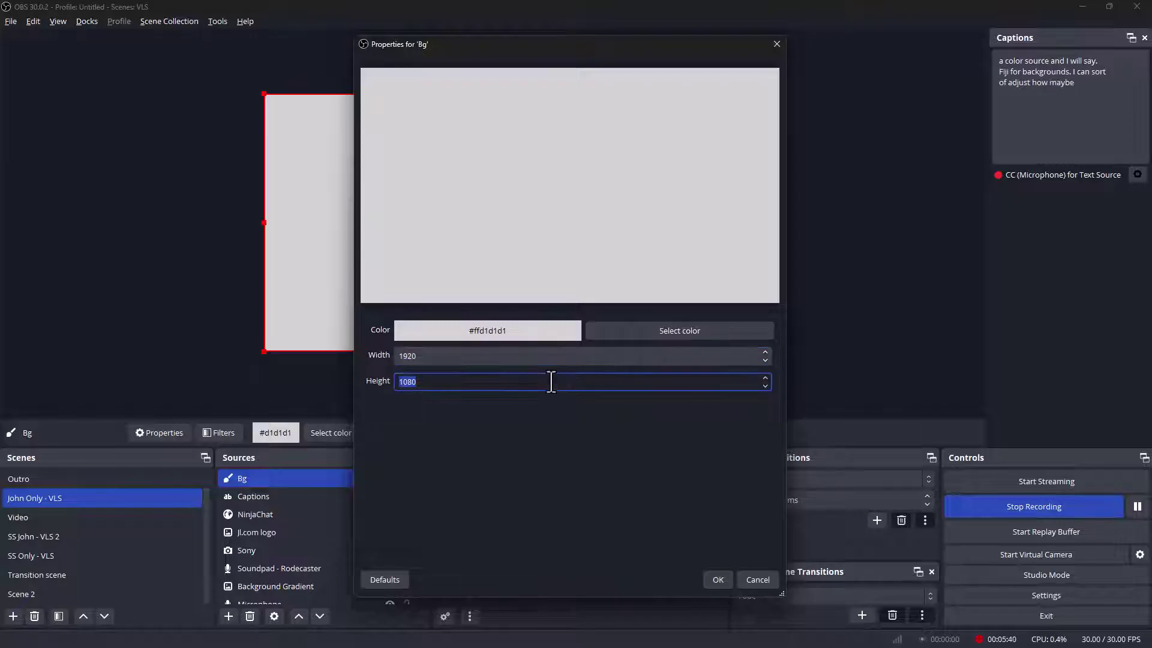
{"action": "type", "text": "400"}
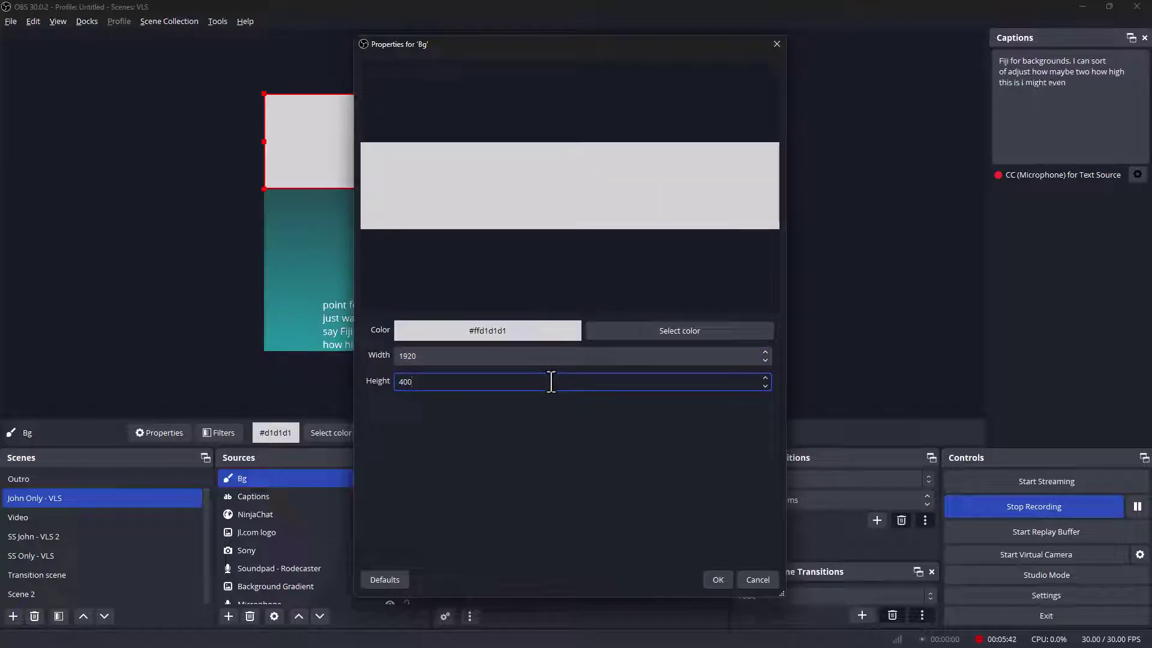
{"action": "left_click", "coordinate": [739, 335]}
{"action": "left_click_drag", "start_coordinate": [618, 249], "coordinate": [660, 297]}
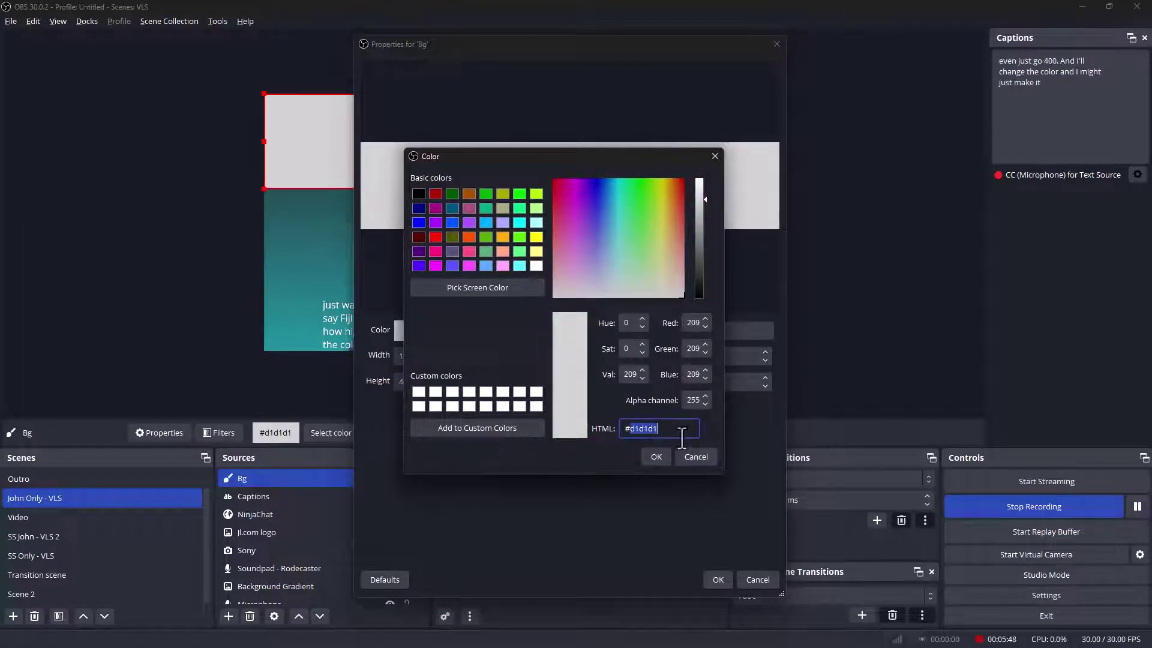
{"action": "type", "text": "0000"}
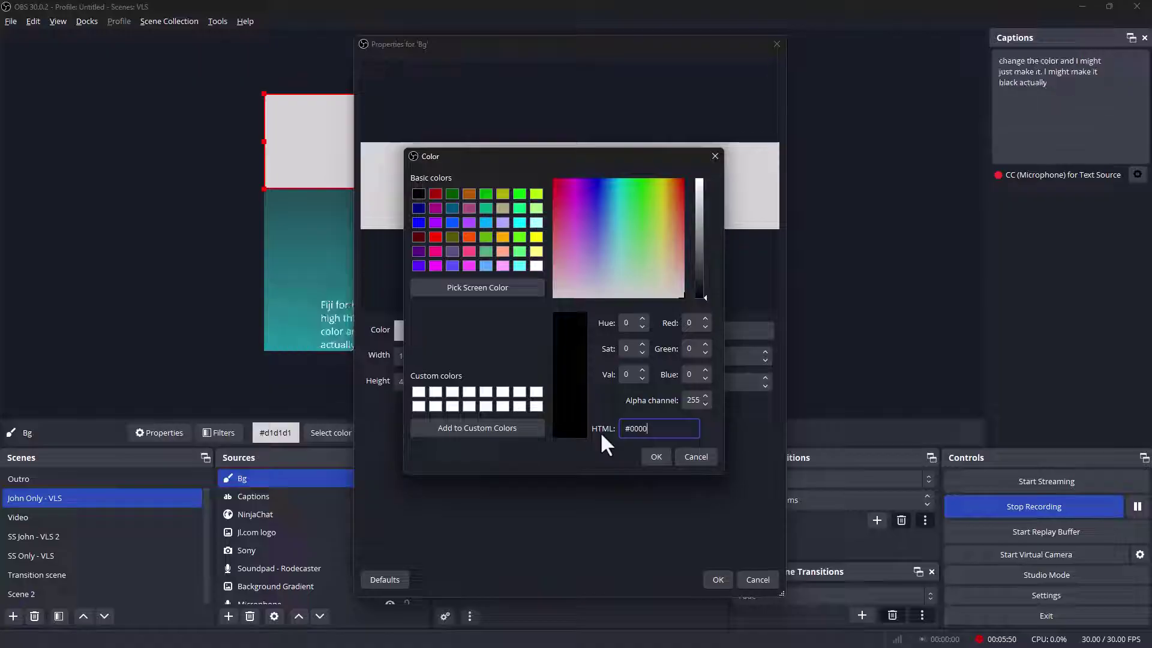
{"action": "type", "text": "00"}
{"action": "left_click", "coordinate": [655, 454]}
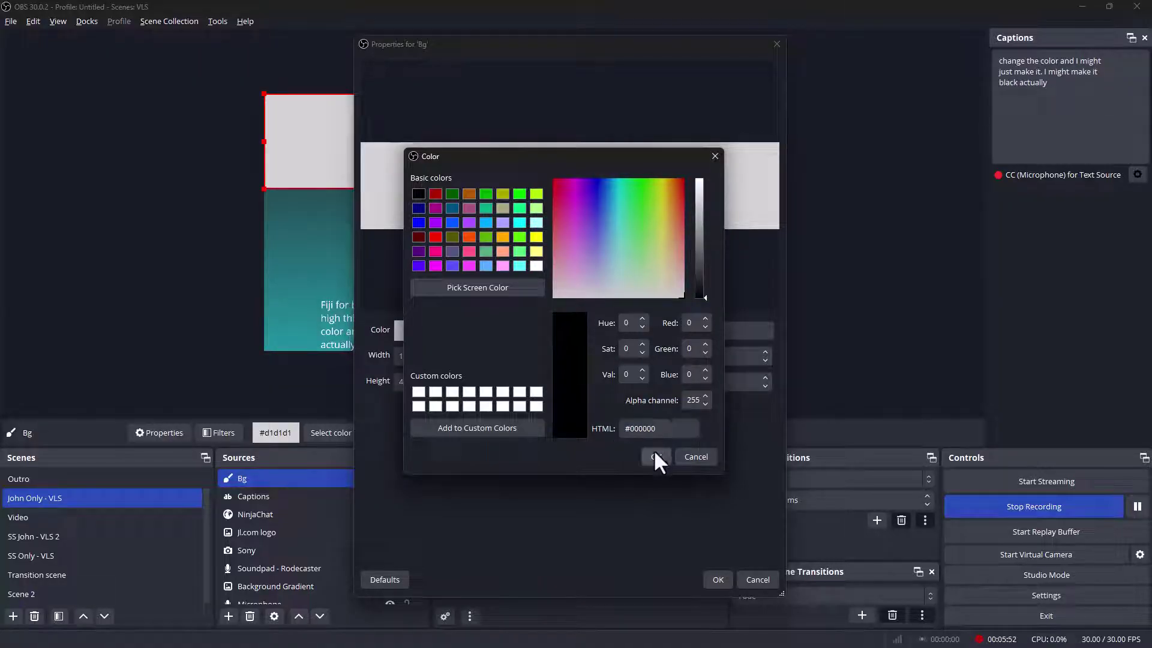
Step: Move the black band to the frame bottom and order Bg below Captions in Sources
{"action": "left_click", "coordinate": [718, 579]}
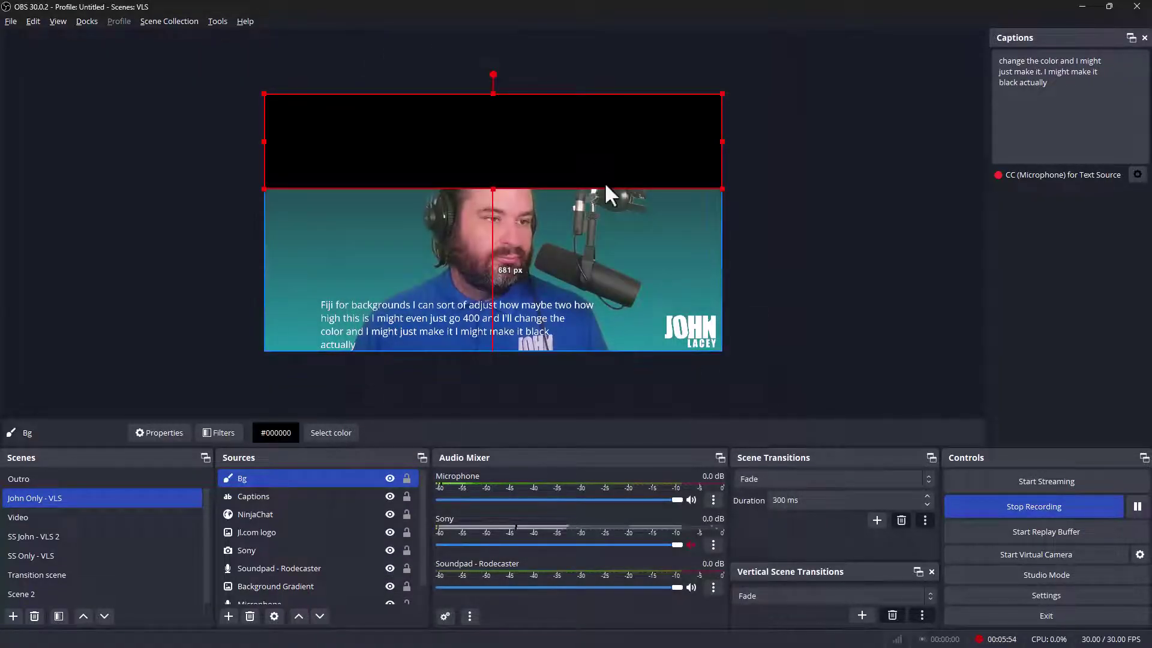
{"action": "left_click_drag", "start_coordinate": [586, 143], "coordinate": [585, 306]}
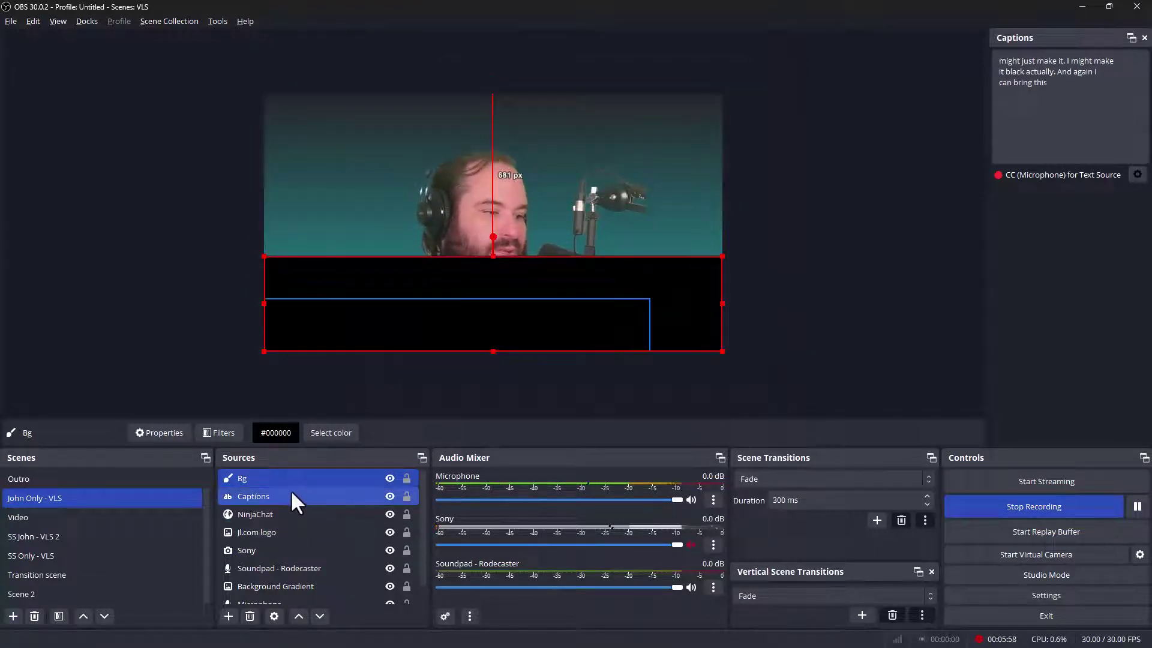
{"action": "left_click_drag", "start_coordinate": [293, 478], "coordinate": [294, 506]}
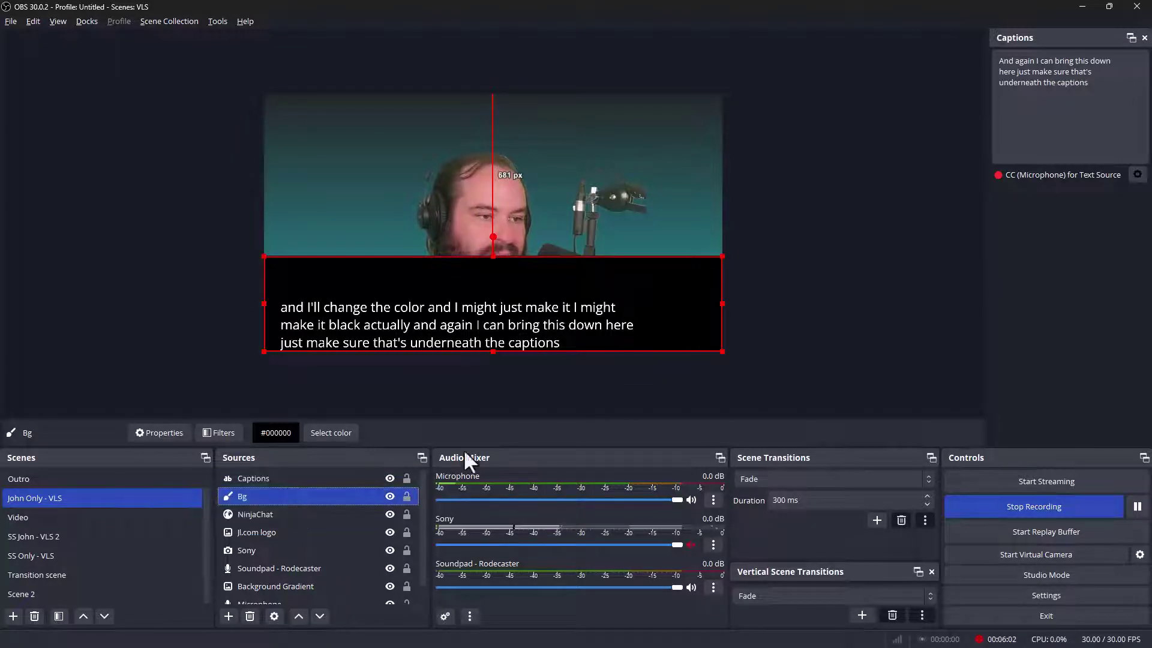
{"action": "left_click", "coordinate": [336, 480]}
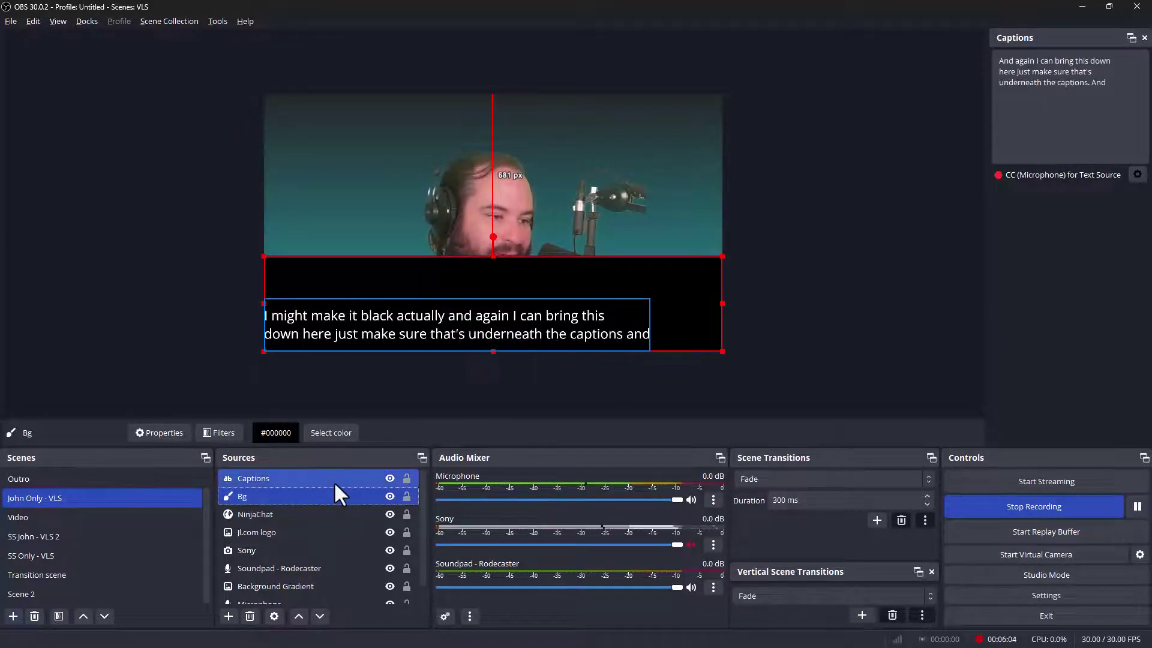
Step: Change Bg's height to 300 and realign the shorter band to the bottom edge
{"action": "double_click", "coordinate": [334, 492]}
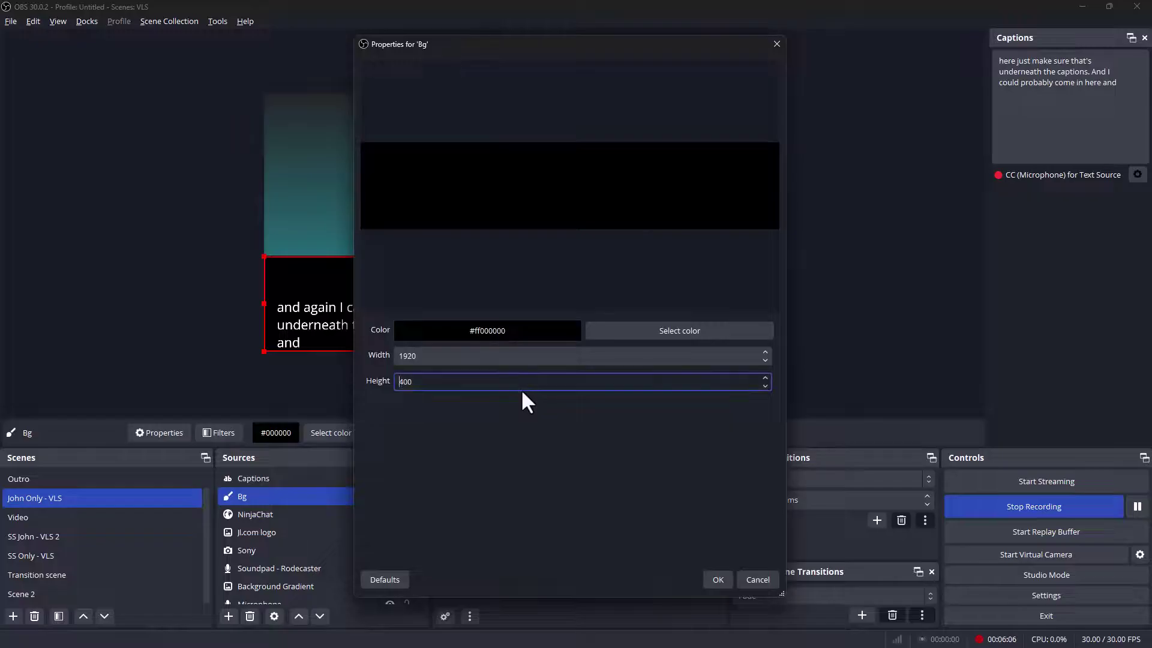
{"action": "key", "text": "Delete"}
{"action": "type", "text": "2"}
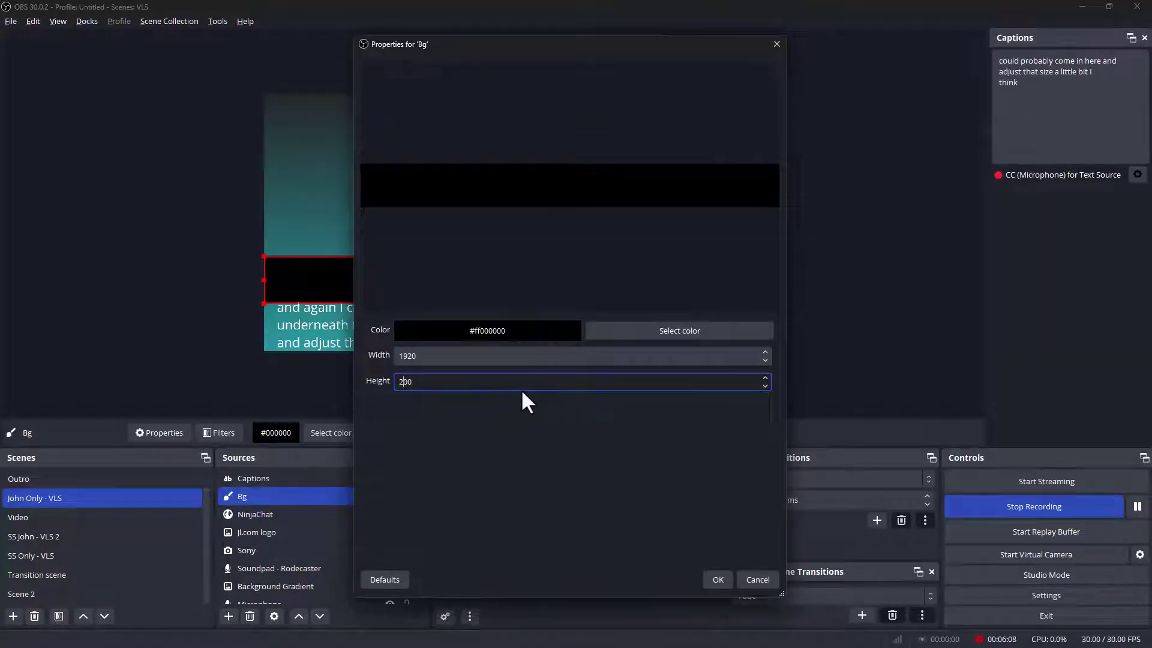
{"action": "key", "text": "BackSpace"}
{"action": "type", "text": "3"}
{"action": "left_click", "coordinate": [726, 580]}
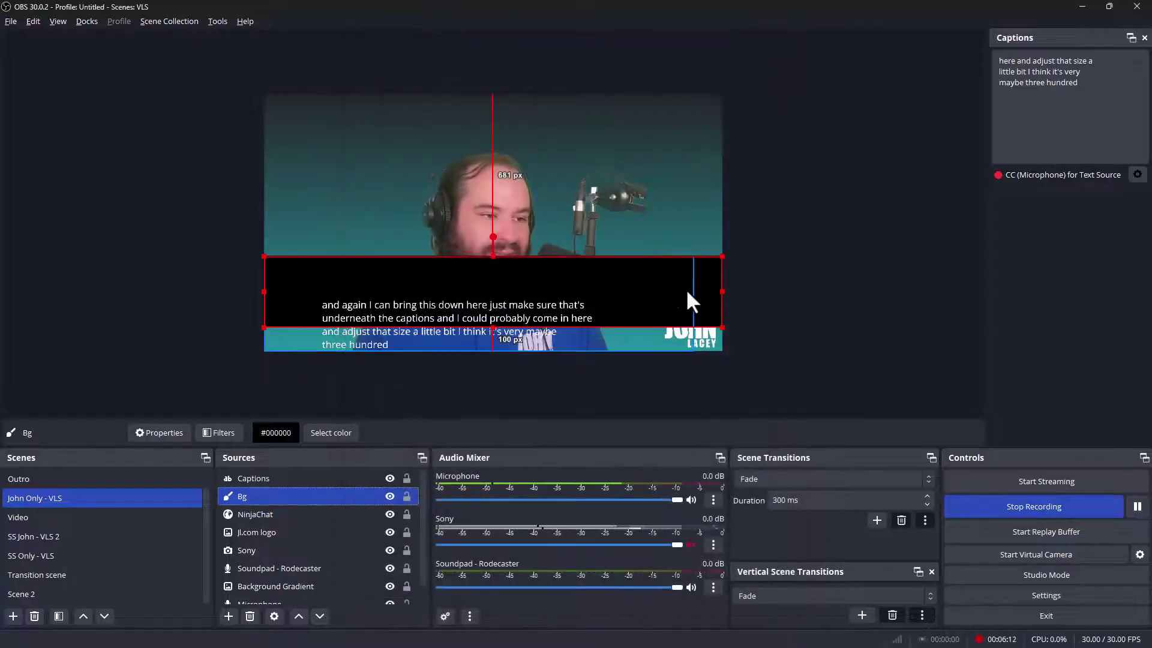
{"action": "left_click_drag", "start_coordinate": [672, 285], "coordinate": [663, 306]}
{"action": "left_click", "coordinate": [844, 316]}
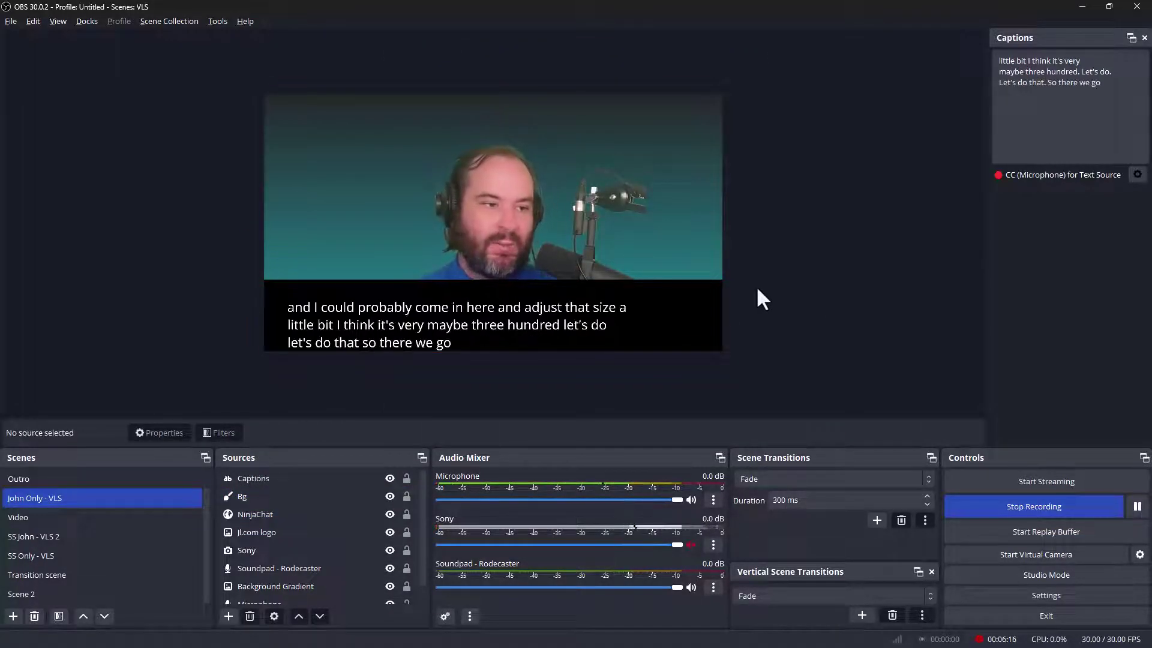
Step: Widen the Captions box rightward and raise its top so the text grows across the band
{"action": "left_click", "coordinate": [483, 320]}
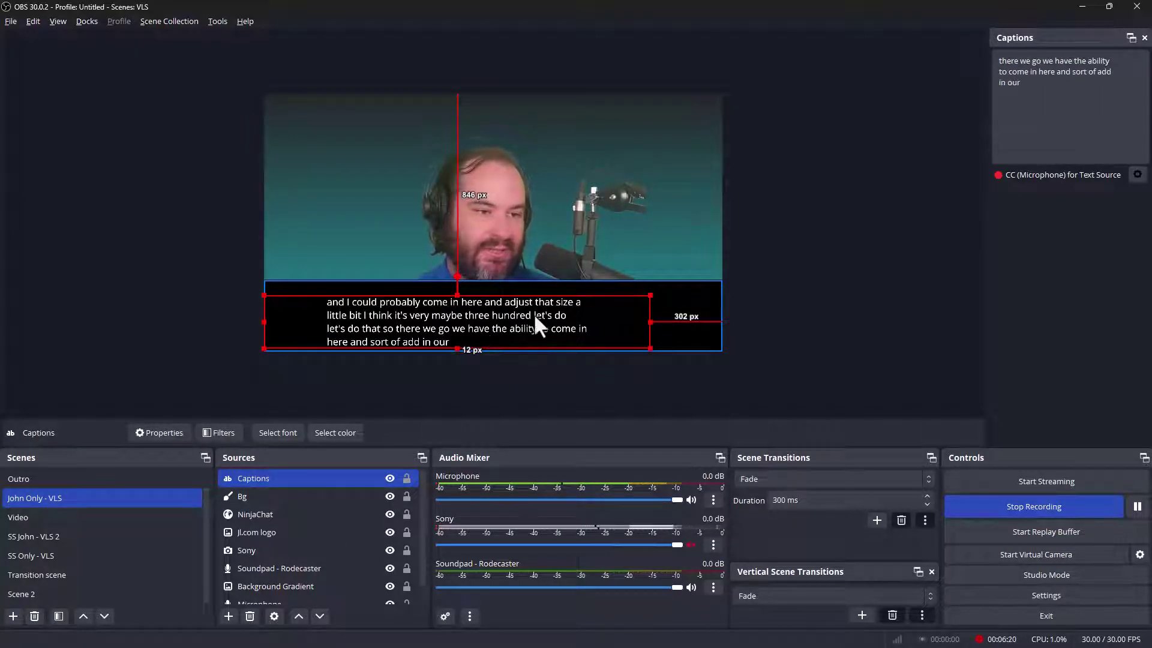
{"action": "left_click_drag", "start_coordinate": [650, 323], "coordinate": [722, 324]}
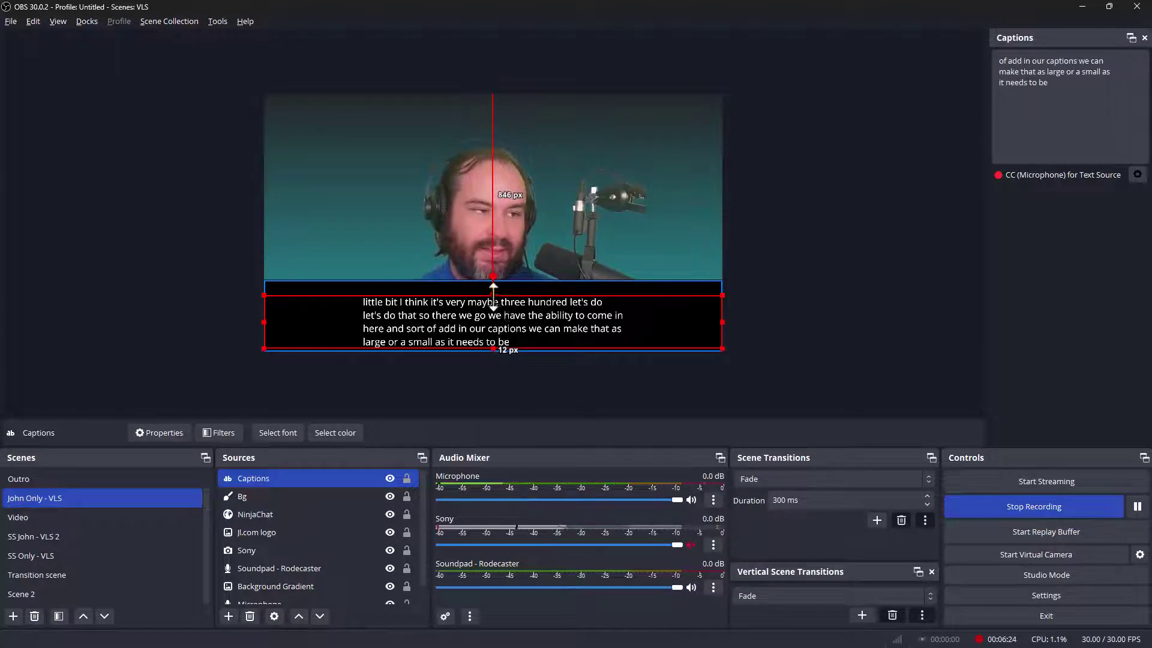
{"action": "left_click_drag", "start_coordinate": [494, 296], "coordinate": [516, 285]}
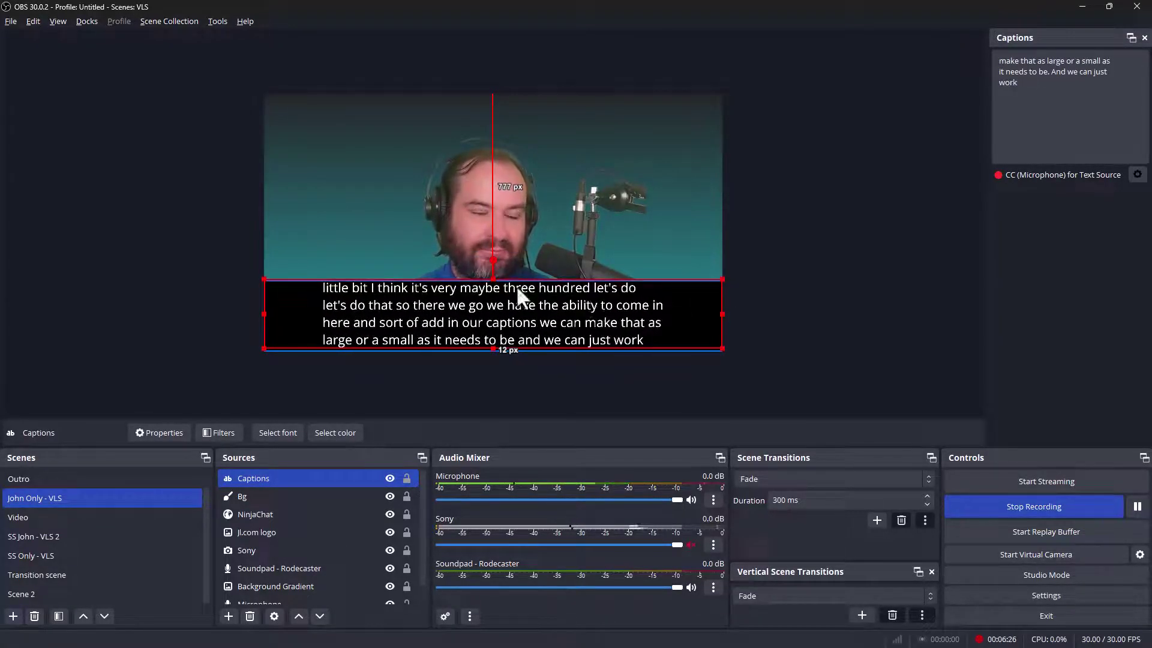
{"action": "left_click", "coordinate": [782, 323]}
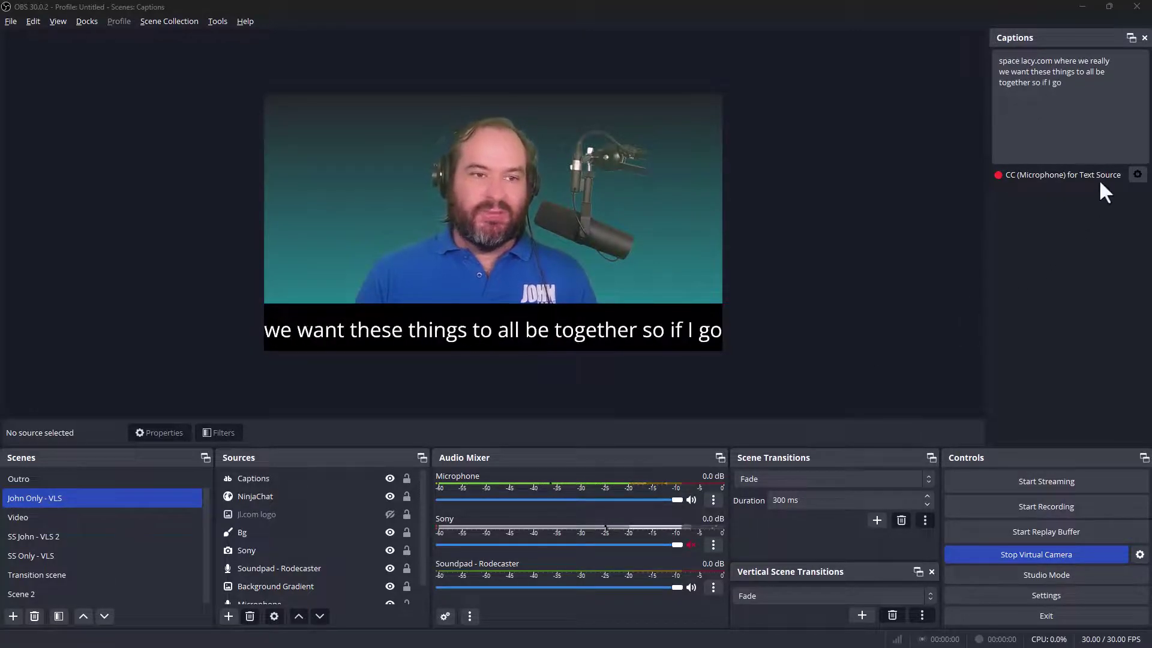
Step: Open the captioning plugin settings full-screen and add a new text replacement row
{"action": "left_click", "coordinate": [1137, 175]}
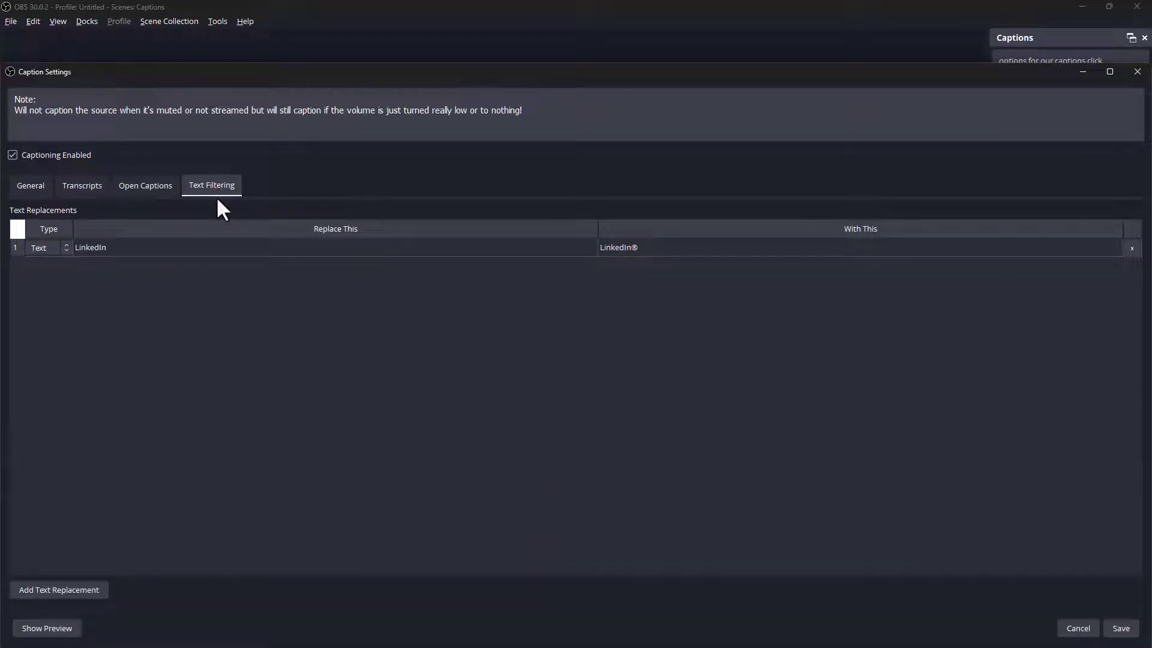
{"action": "double_click", "coordinate": [607, 74]}
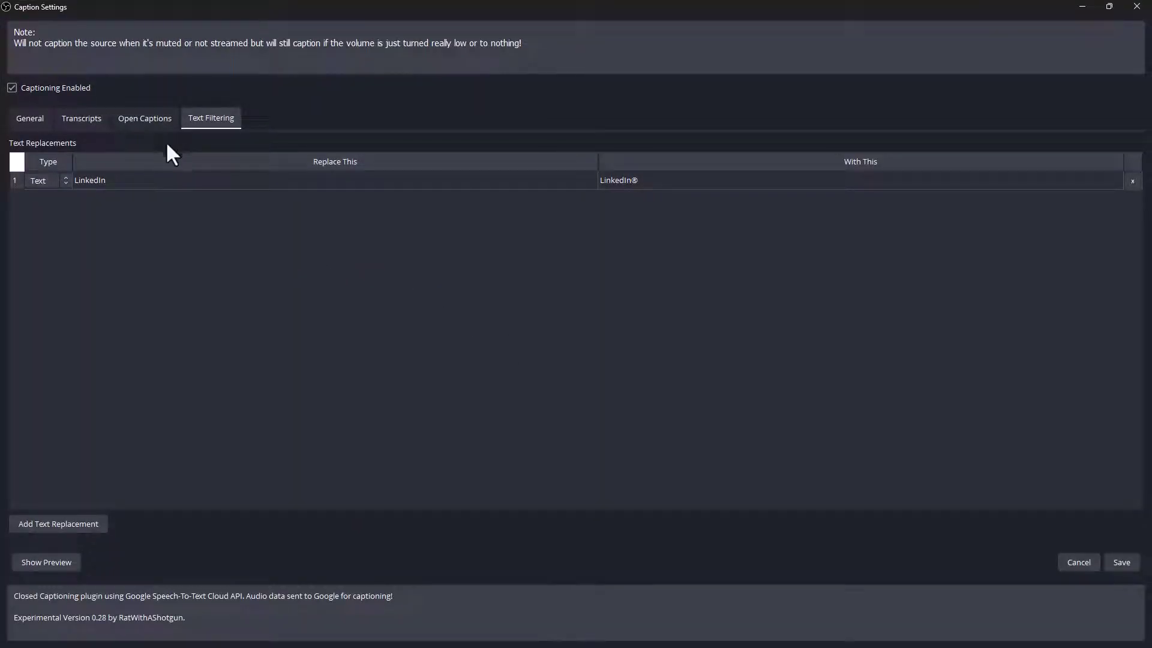
{"action": "left_click", "coordinate": [99, 523]}
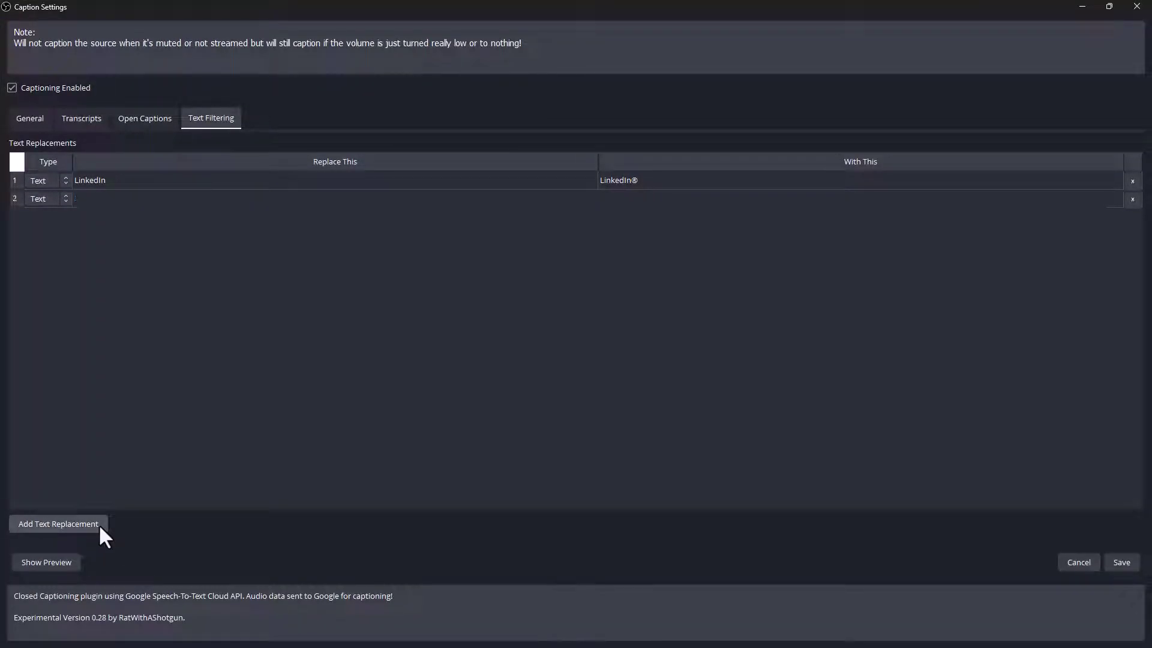
Step: Set the row to replace the spaced website name with the joined domain, then save
{"action": "left_click", "coordinate": [195, 199]}
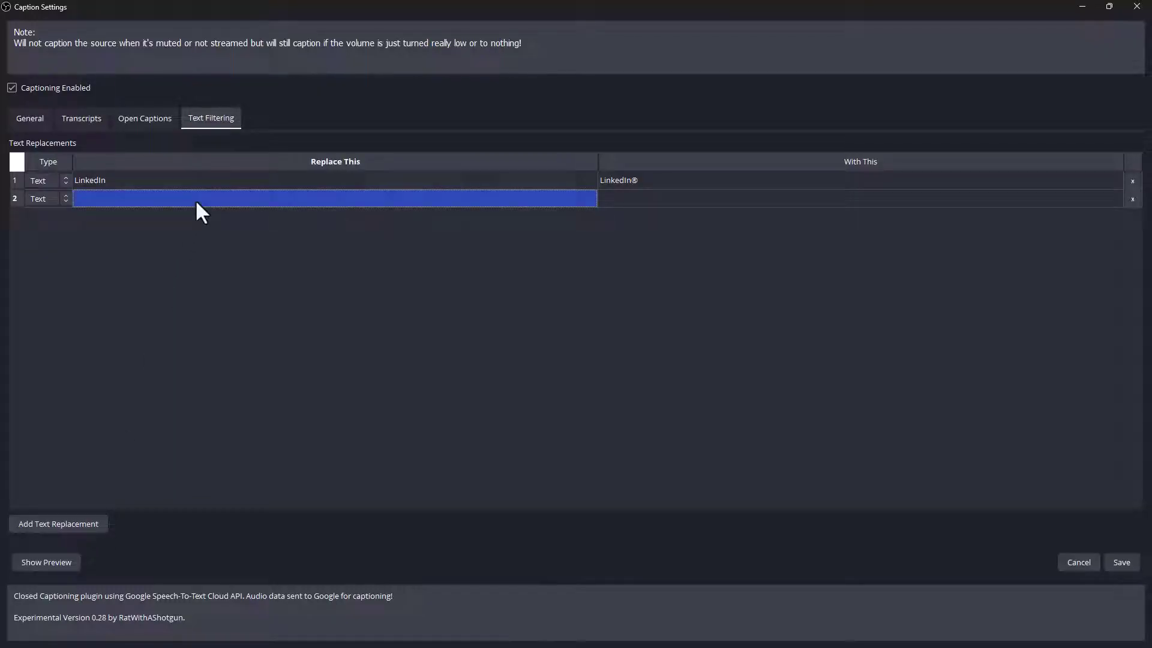
{"action": "left_click", "coordinate": [196, 199]}
{"action": "type", "text": "Joh"}
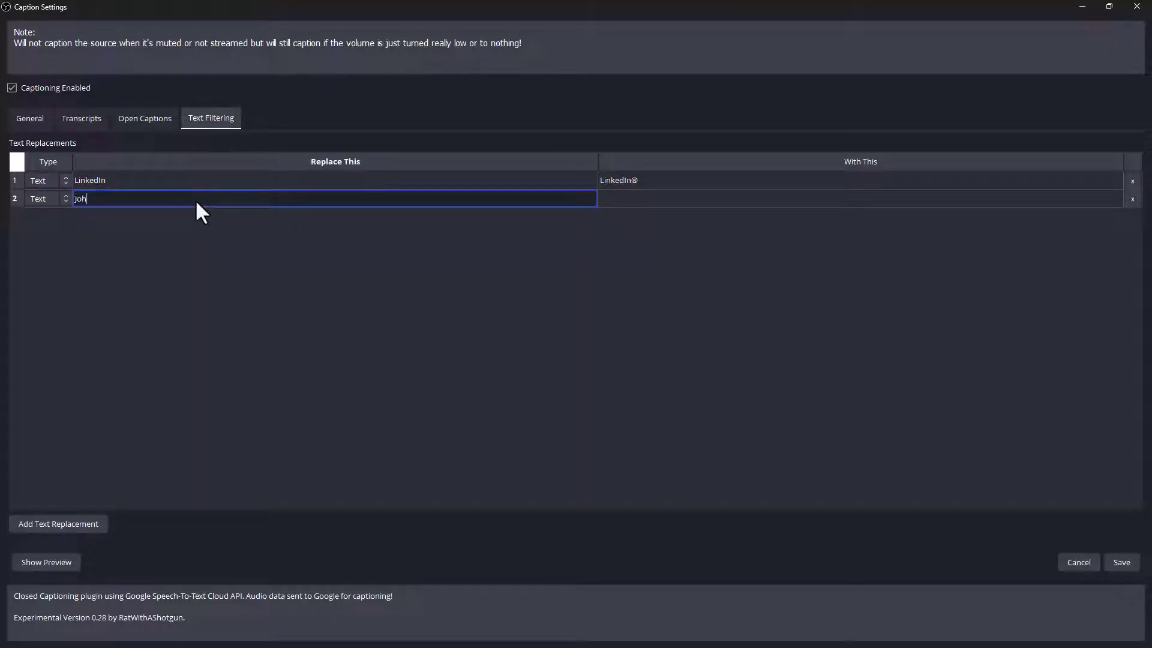
{"action": "type", "text": "n Lacey.com"}
{"action": "left_click", "coordinate": [672, 199]}
{"action": "left_click", "coordinate": [672, 199]}
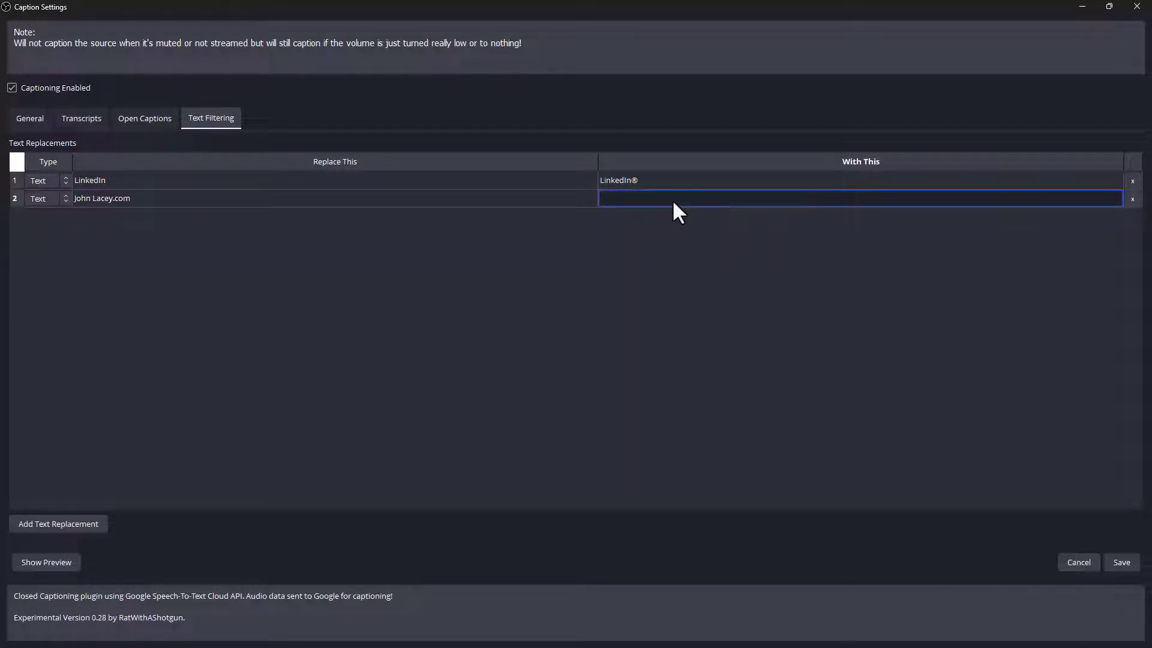
{"action": "type", "text": "JohnLacey.com"}
{"action": "left_click", "coordinate": [1122, 562]}
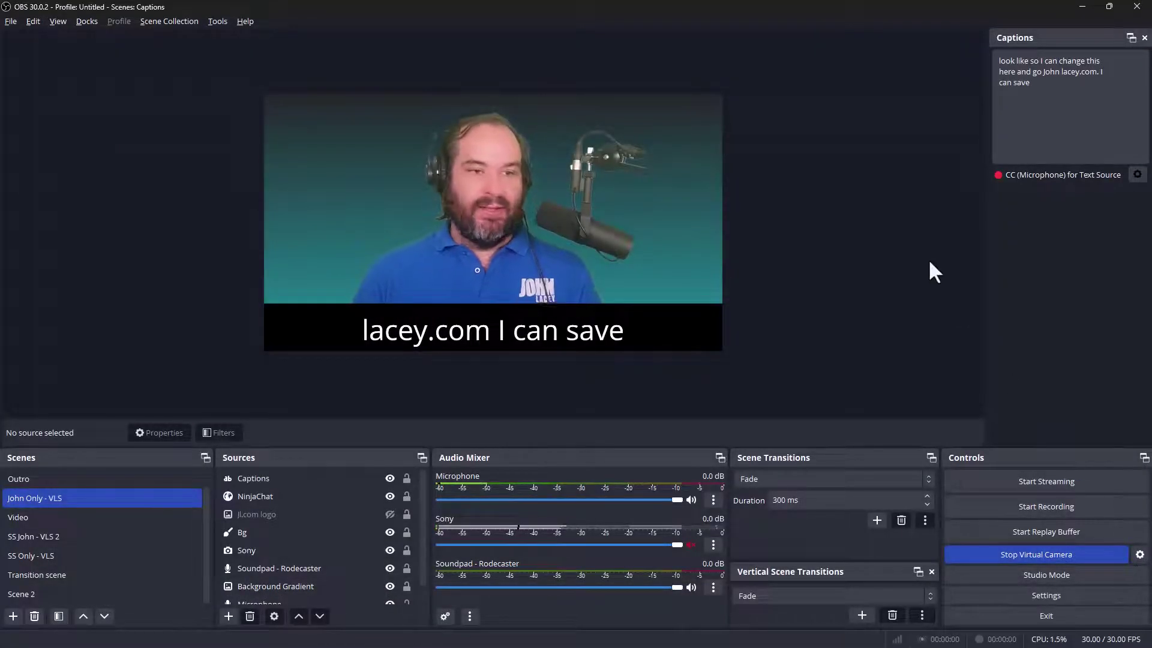